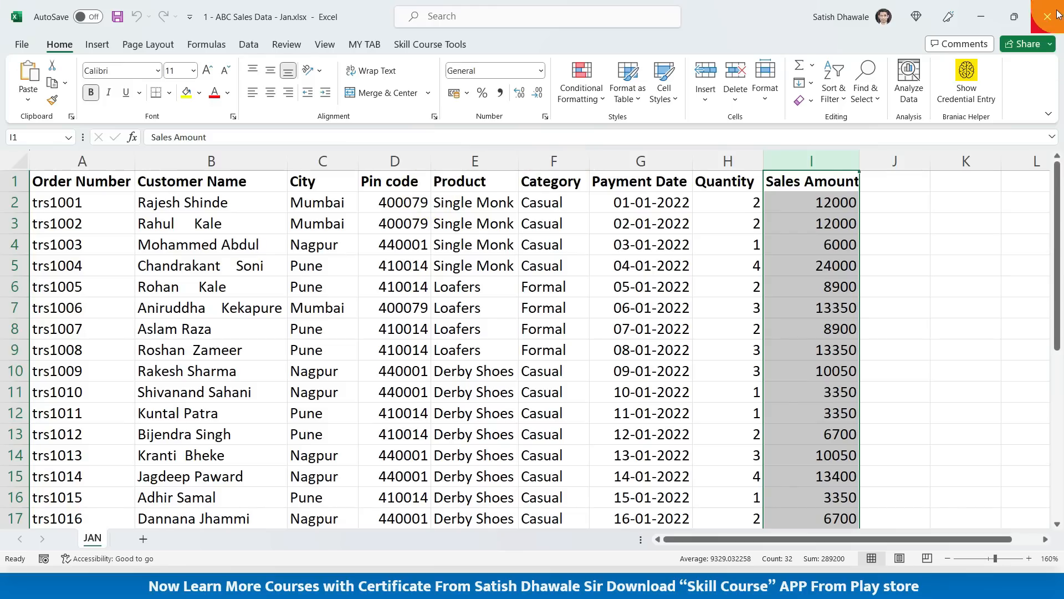
Close the January workbook, and open 2 - ABC Sales Data - Feb.xlsx for review and close it.
left_click(1055, 14)
double_click(284, 152)
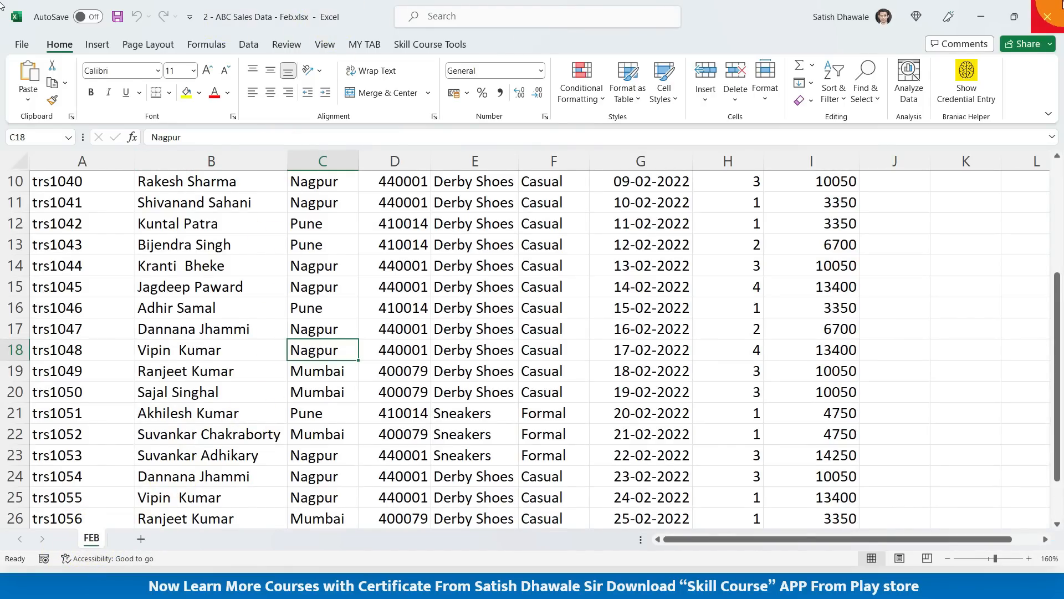
left_click(1050, 12)
Open 3 - ABC Sales Data - Mar.xlsx, examine its payment dates and order numbers, and close it.
left_click(367, 160)
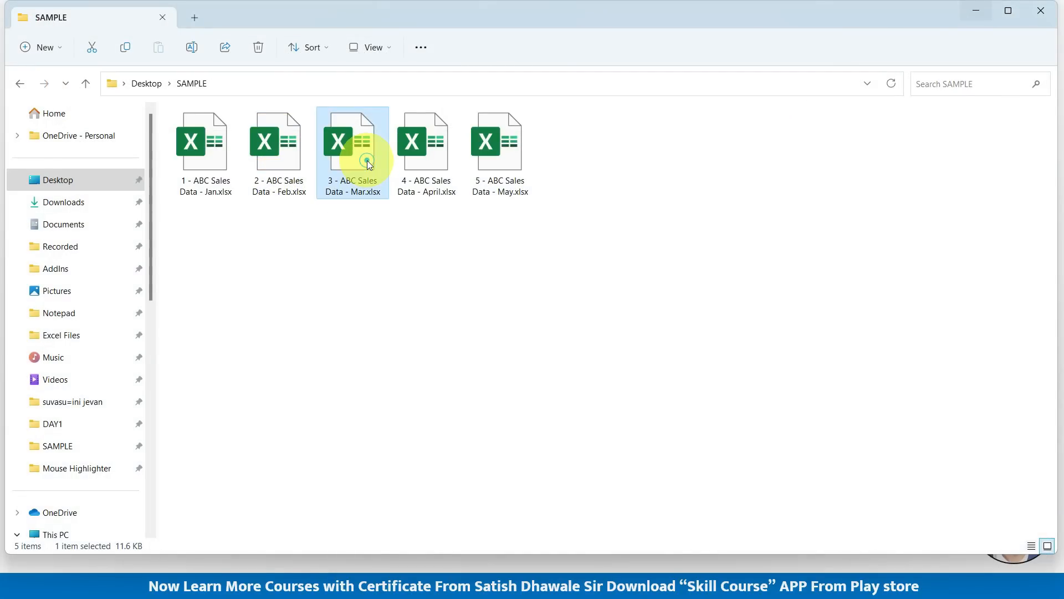
double_click(368, 163)
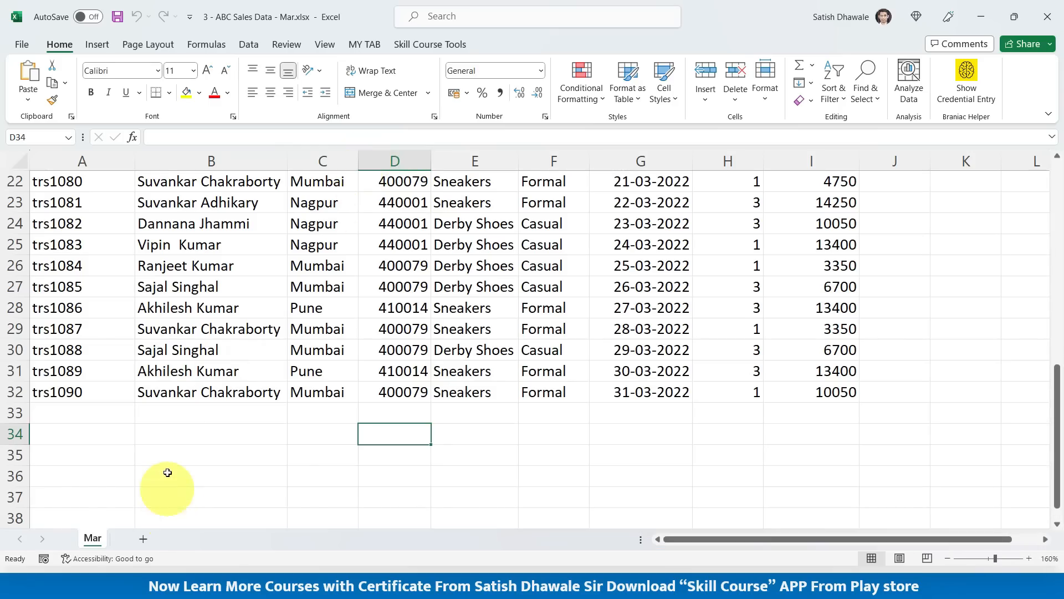
scroll(168, 494, "up", 7)
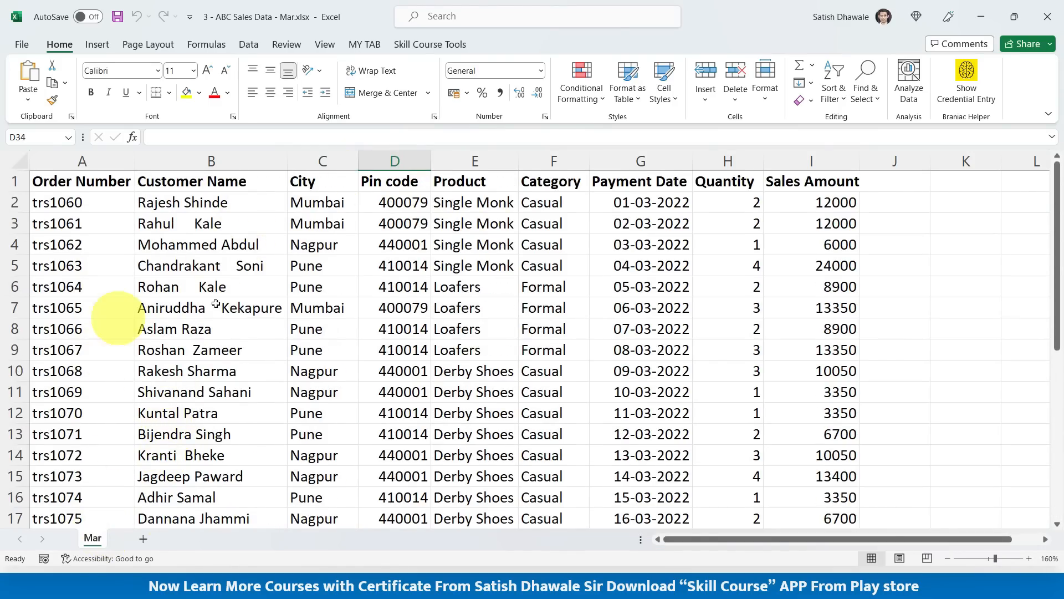
left_click_drag(647, 207, 657, 446)
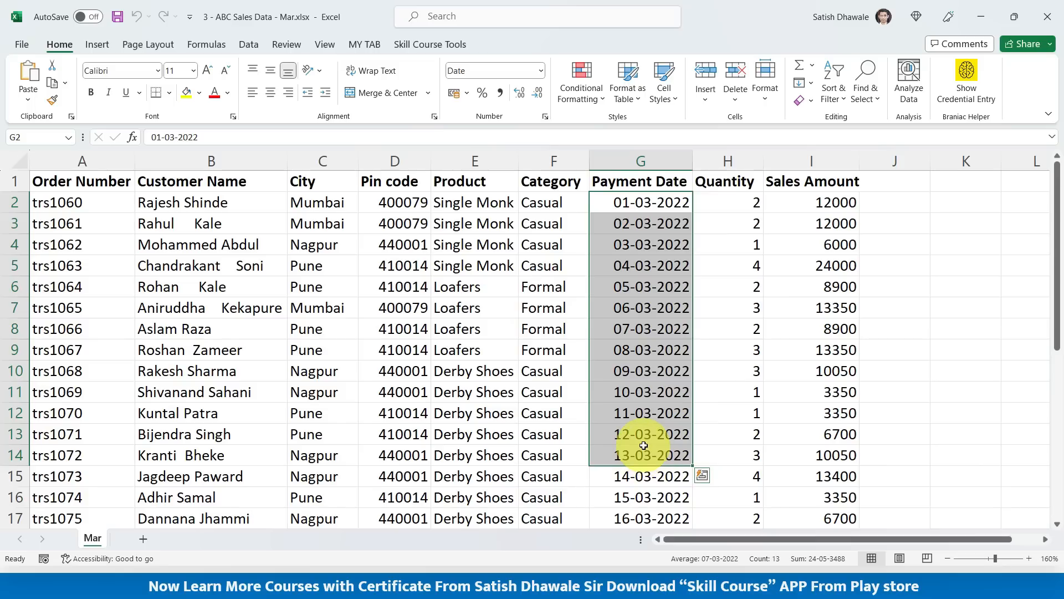
left_click_drag(95, 181, 91, 451)
left_click(1047, 17)
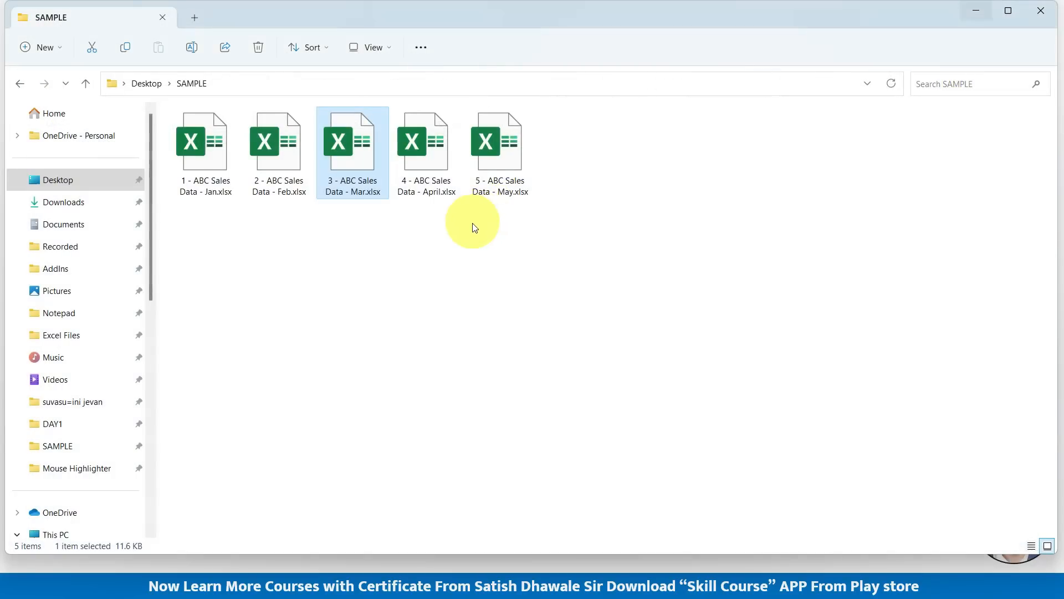
left_click_drag(667, 133, 214, 203)
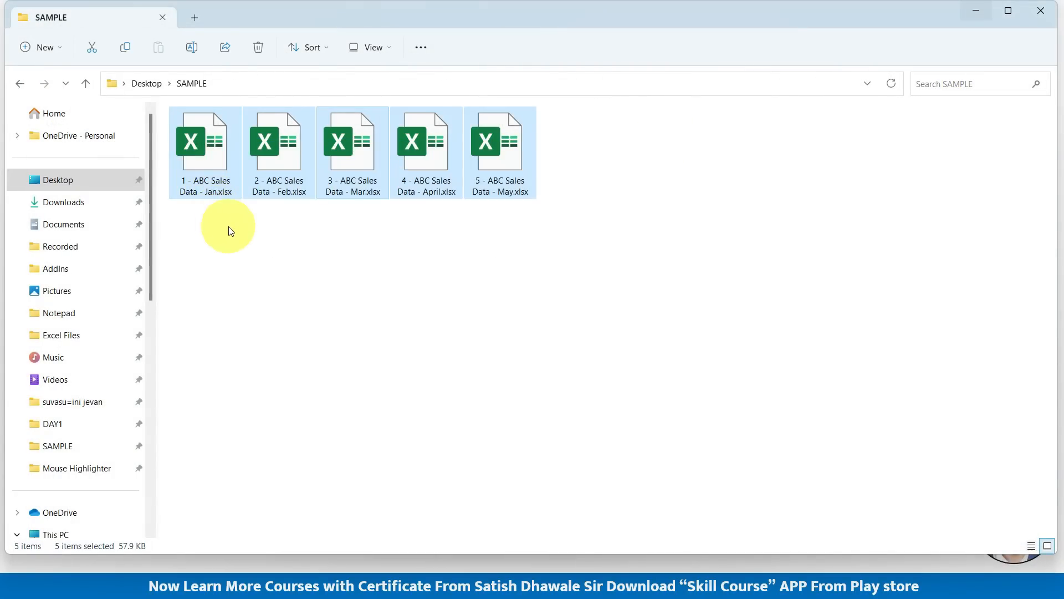
left_click(525, 242)
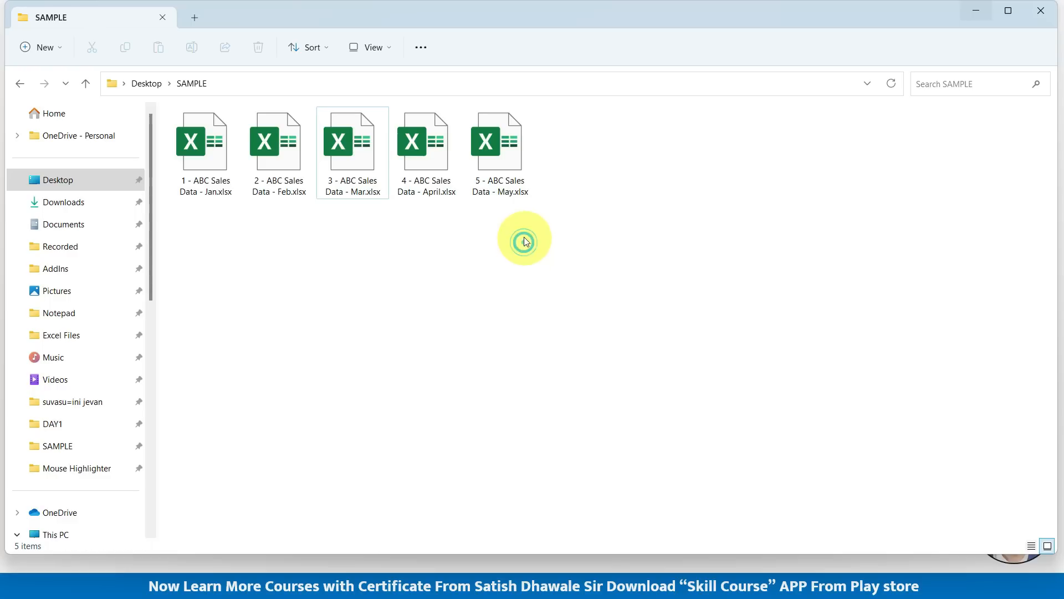
Launch Excel and create a blank workbook.
key("super+r")
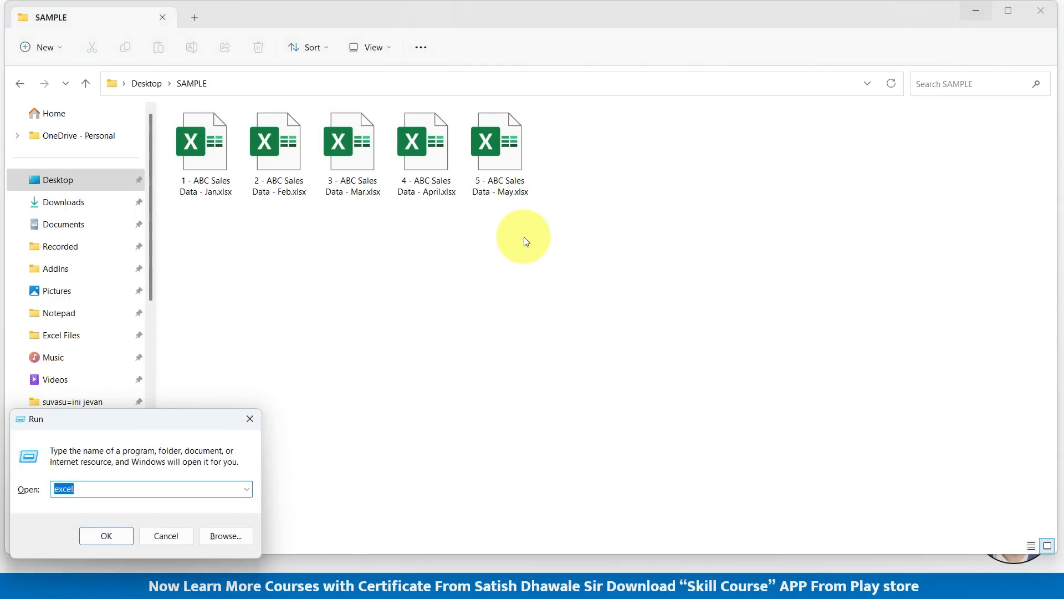
key("Return")
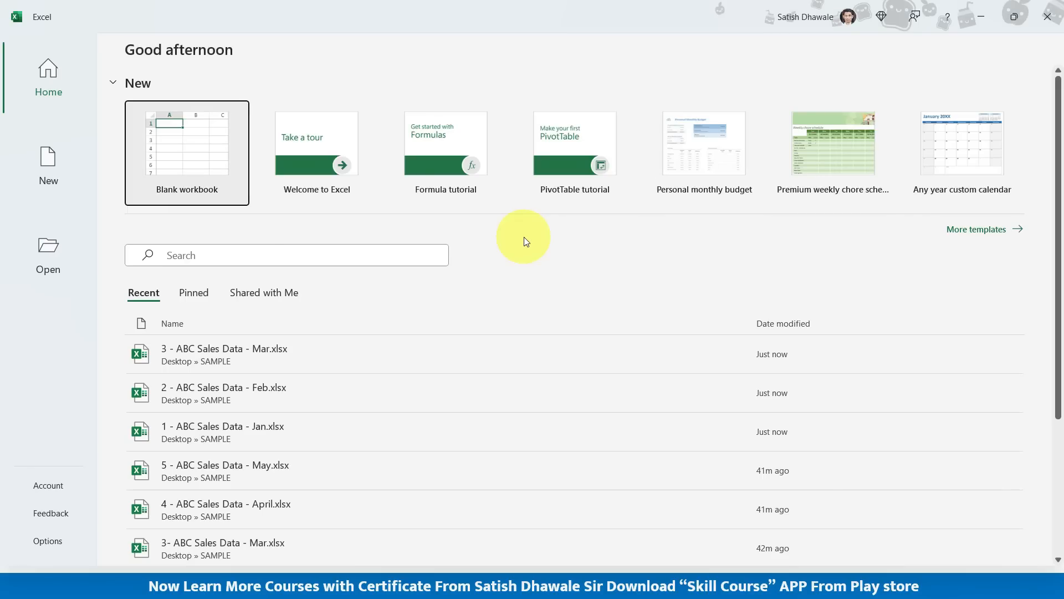
left_click(170, 148)
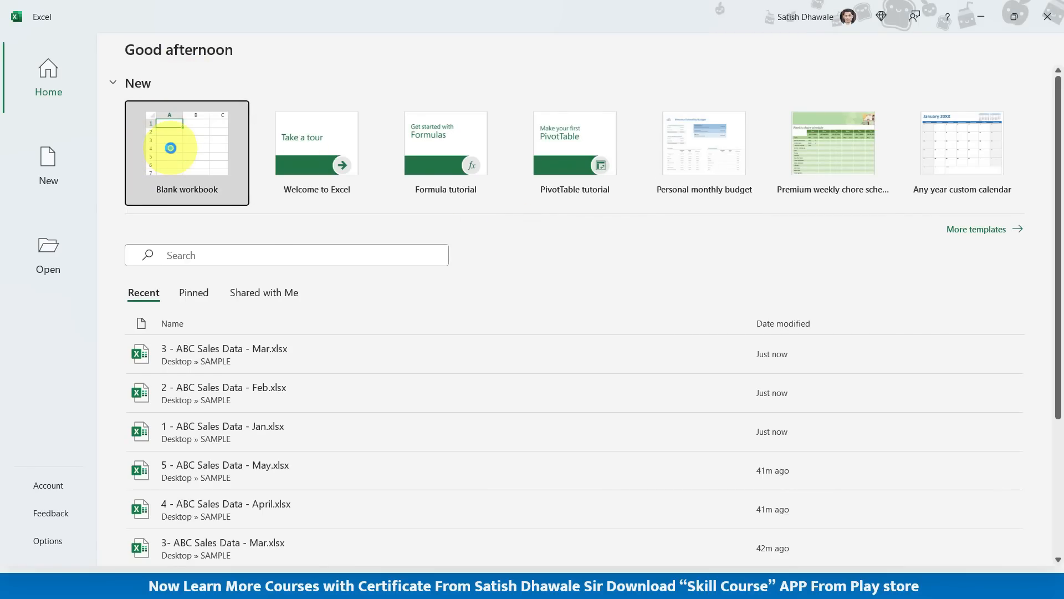
scroll(154, 183, "up", 5)
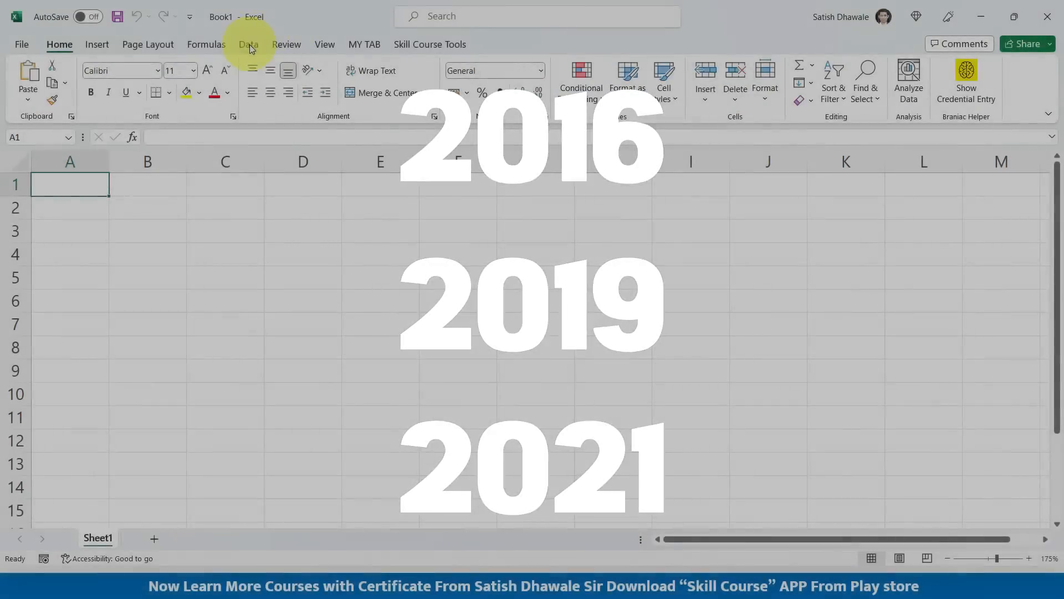
Start a data import into the blank workbook with a folder as the file source.
left_click(249, 45)
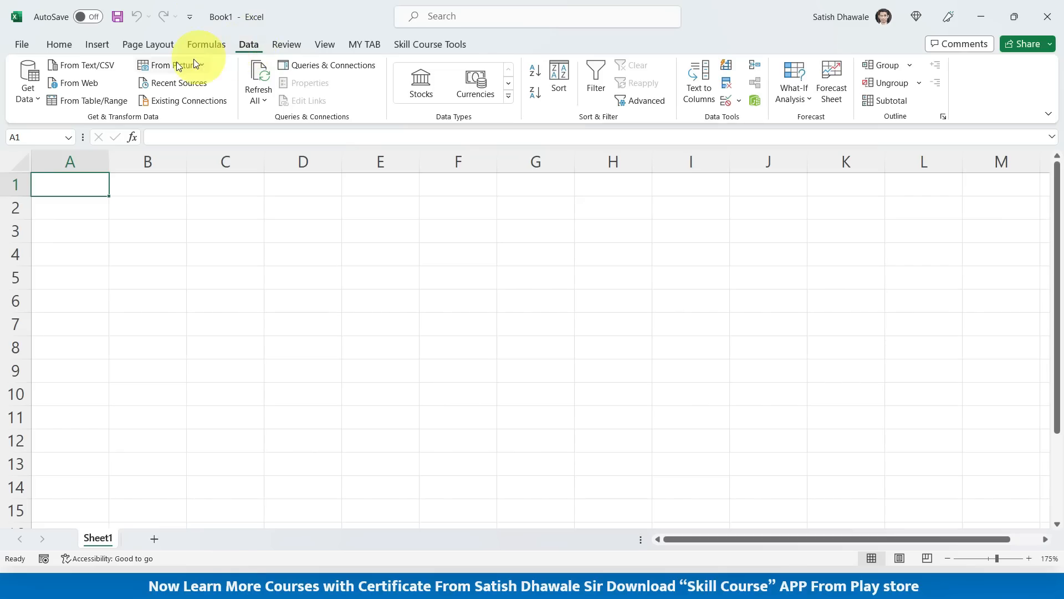
left_click(25, 101)
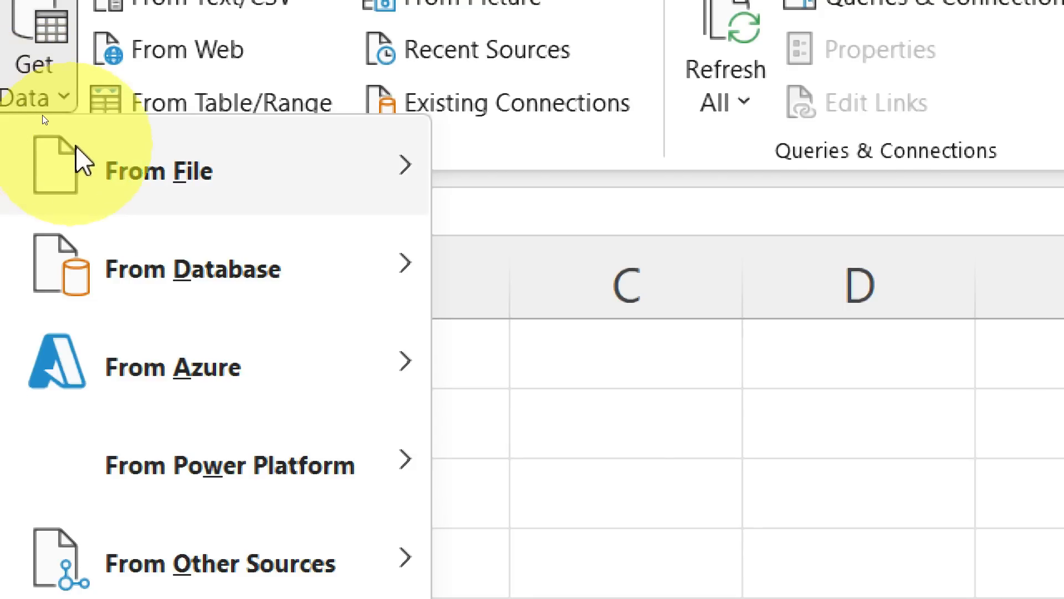
mouse_move(43, 118)
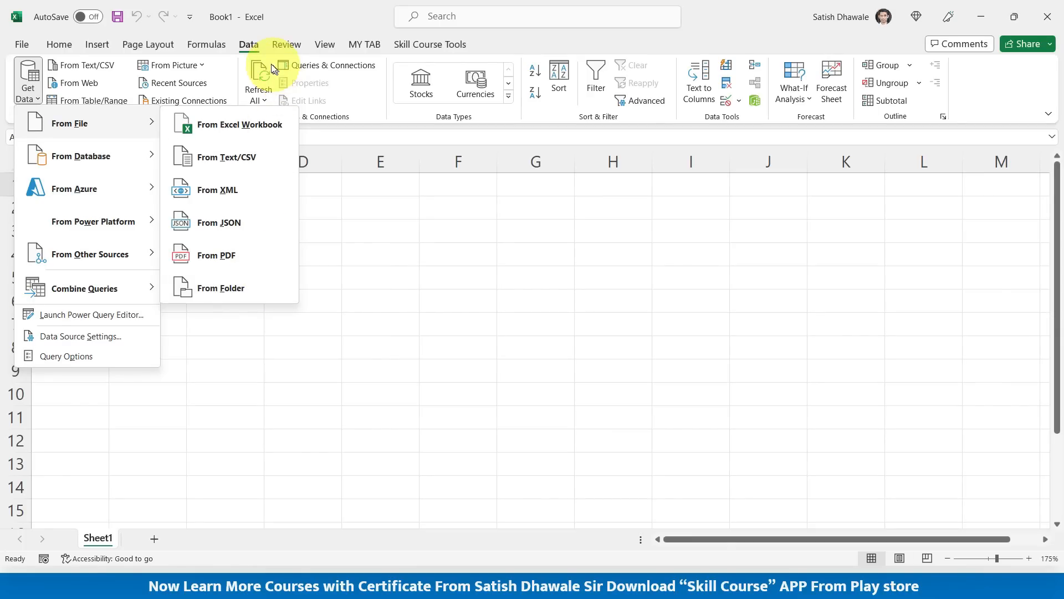
left_click(255, 45)
left_click(30, 98)
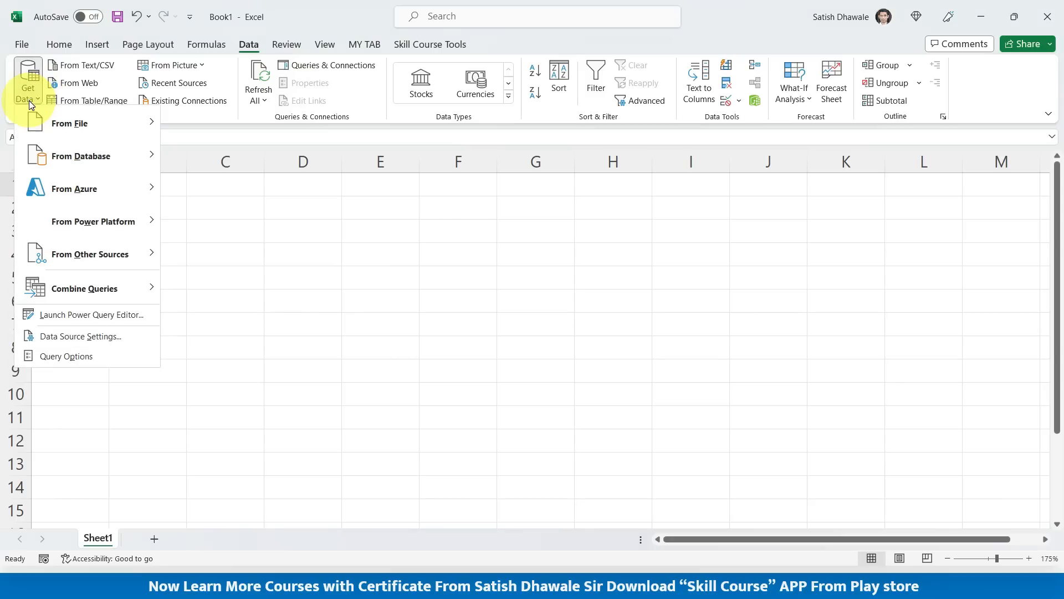
mouse_move(48, 120)
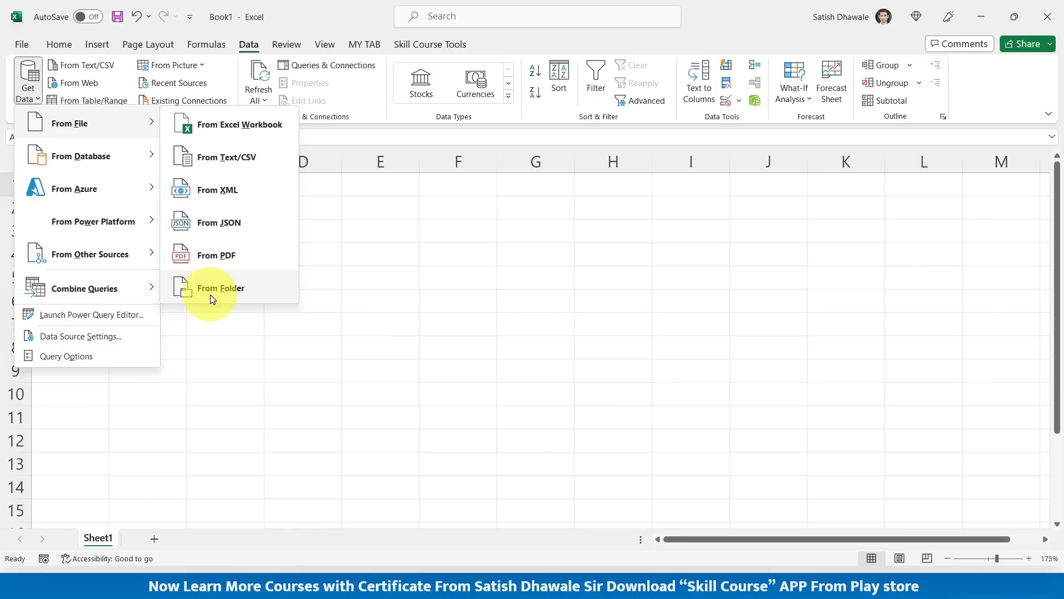
left_click(211, 295)
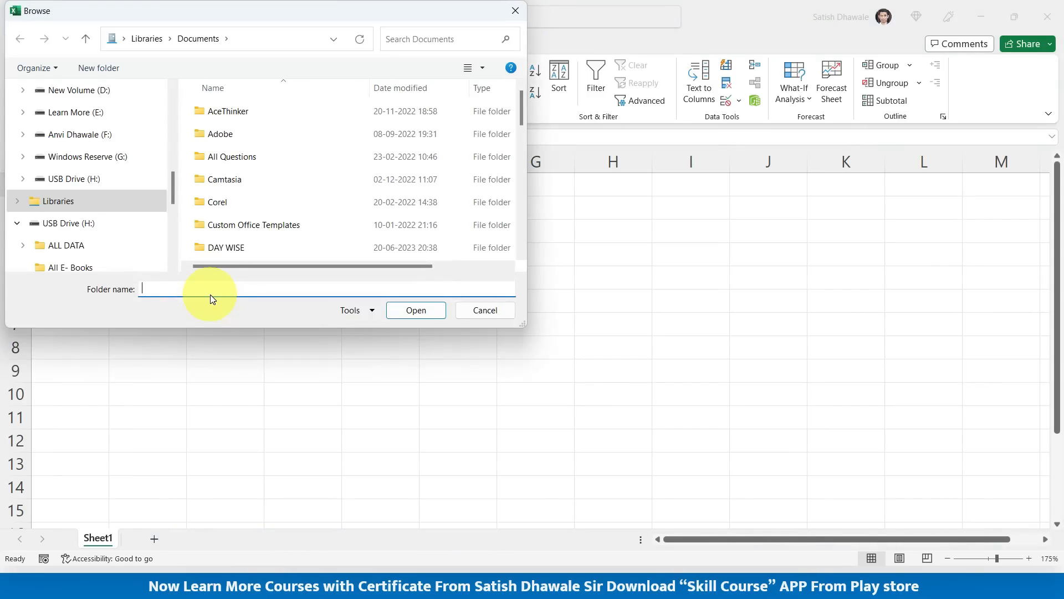
Choose the SAMPLE folder on the Desktop as the source of the import.
scroll(111, 163, "up", 6)
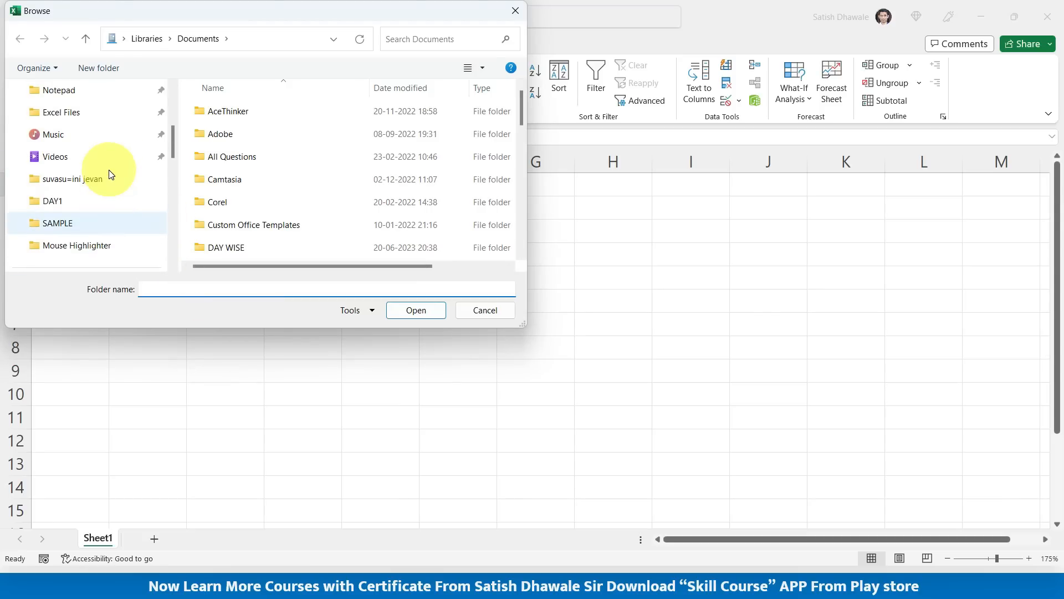
scroll(91, 179, "up", 3)
left_click(69, 159)
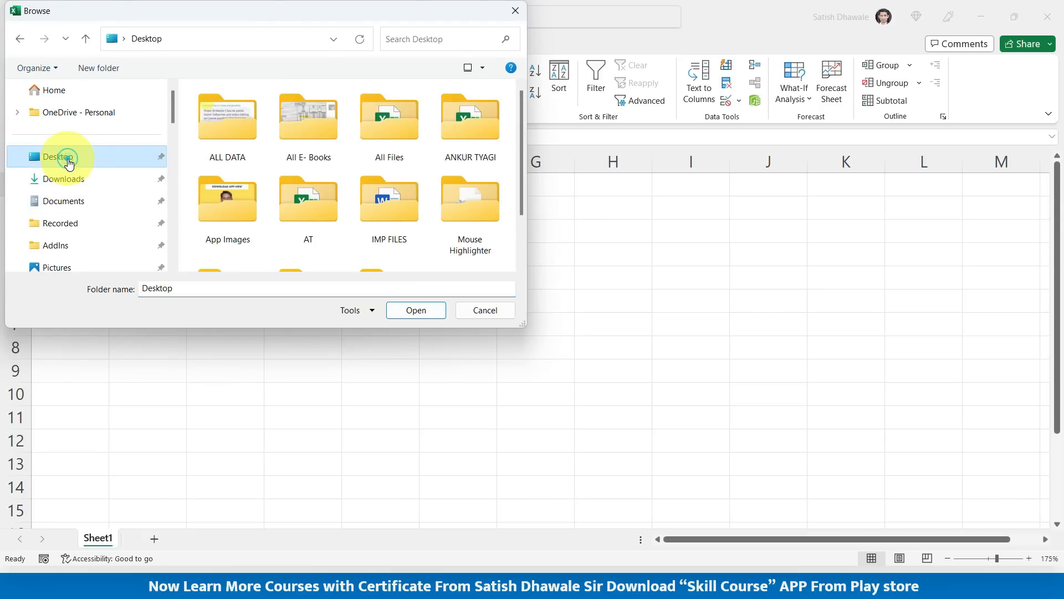
scroll(381, 231, "down", 1)
left_click(233, 235)
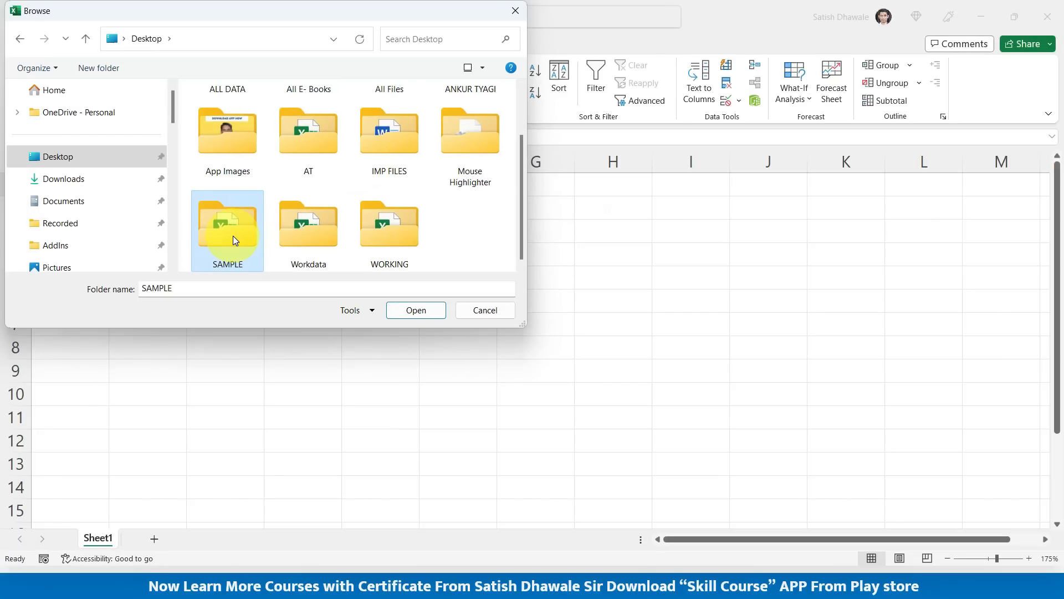
double_click(233, 235)
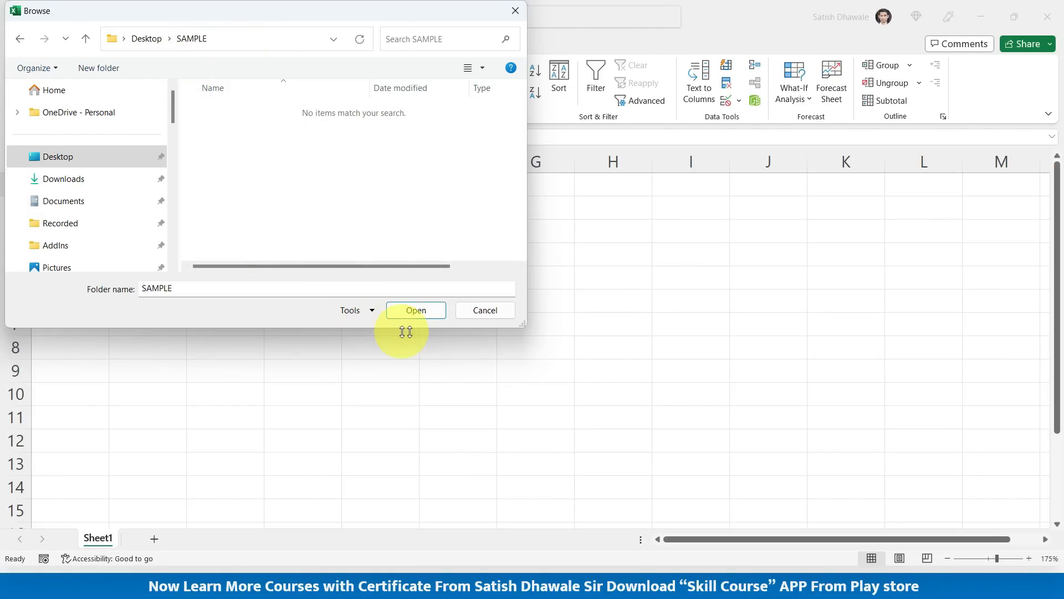
left_click(416, 310)
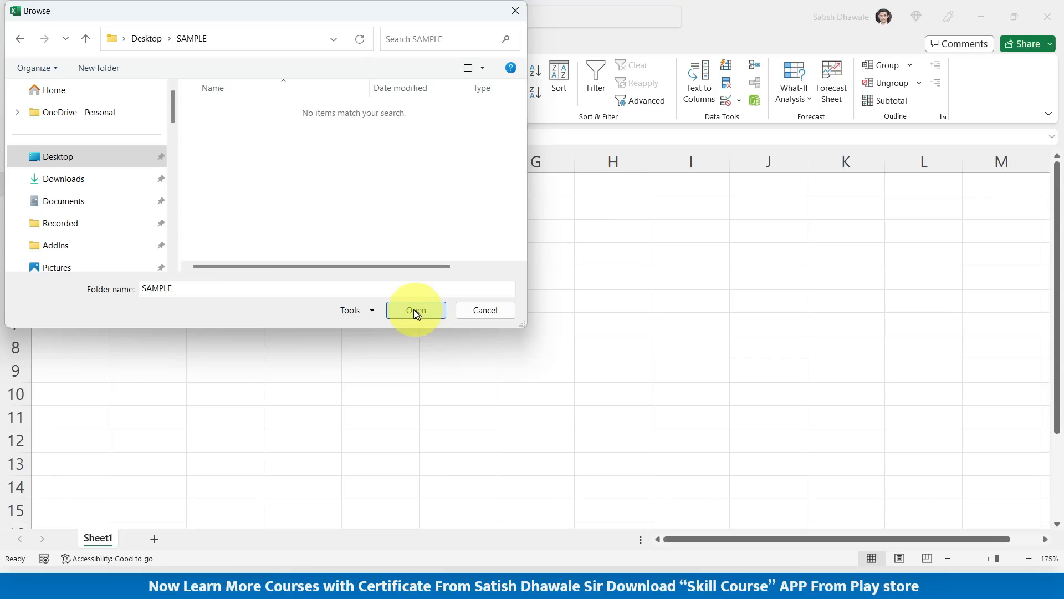
left_click(416, 310)
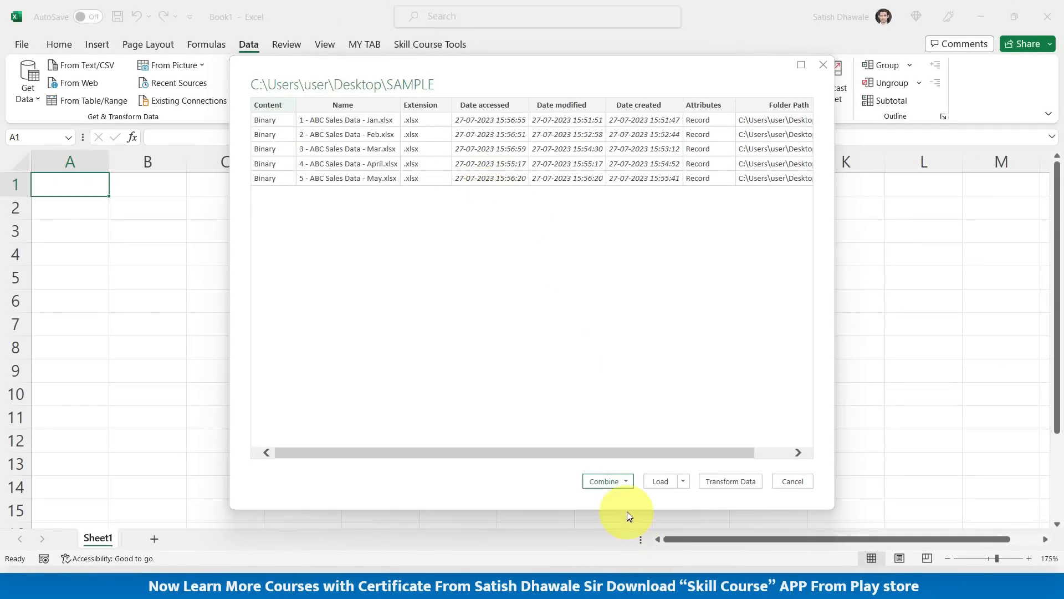
Look over the combine options for the SAMPLE folder's files and open the file list in Power Query Editor with Transform Data.
left_click(627, 483)
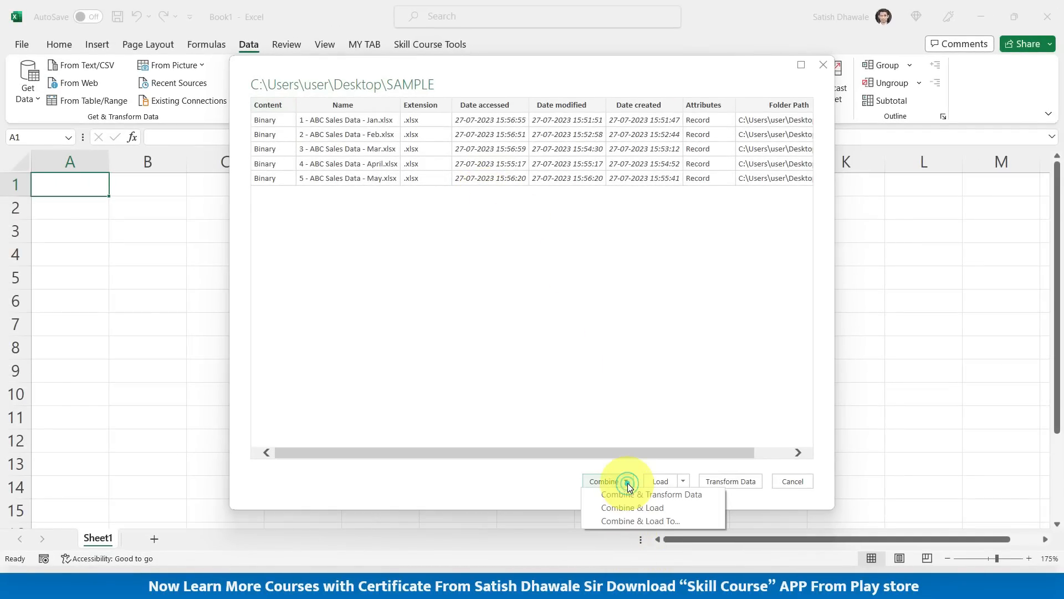
left_click(643, 452)
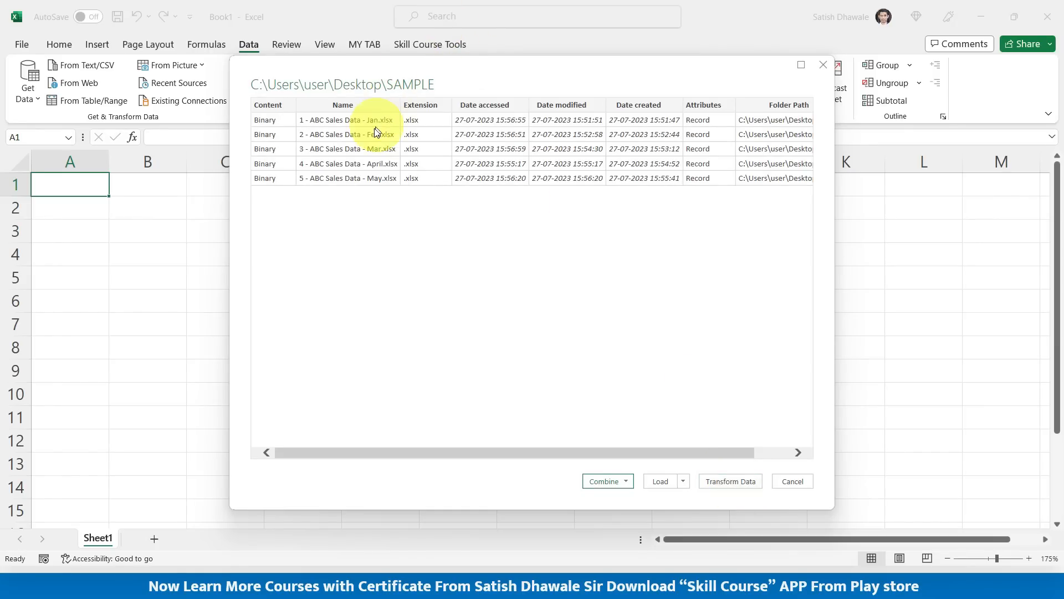
left_click(729, 481)
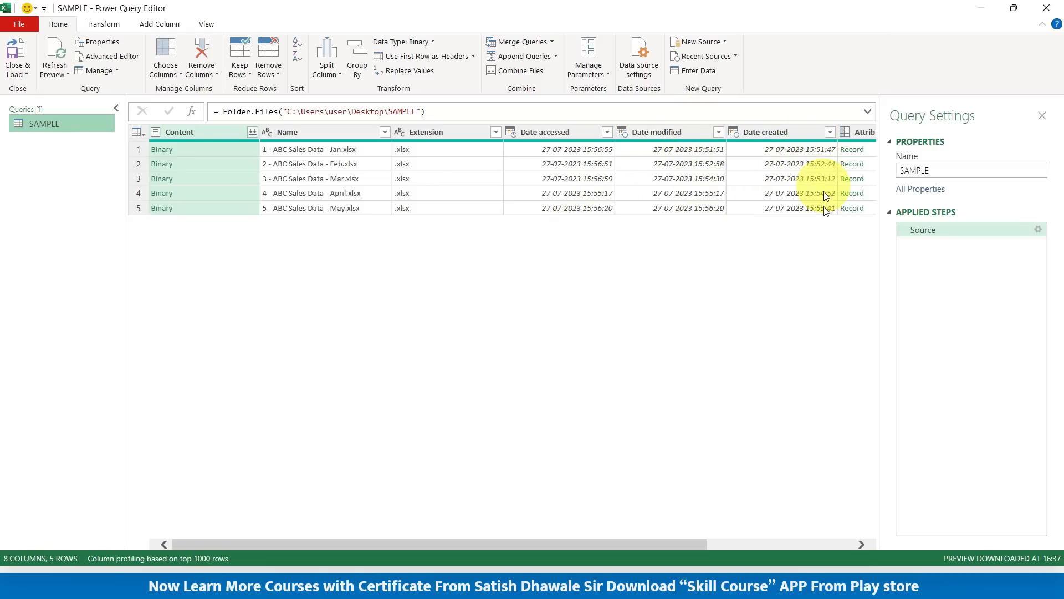
Review all columns of the SAMPLE query and select the Content and Name columns together.
left_click_drag(683, 544, 867, 549)
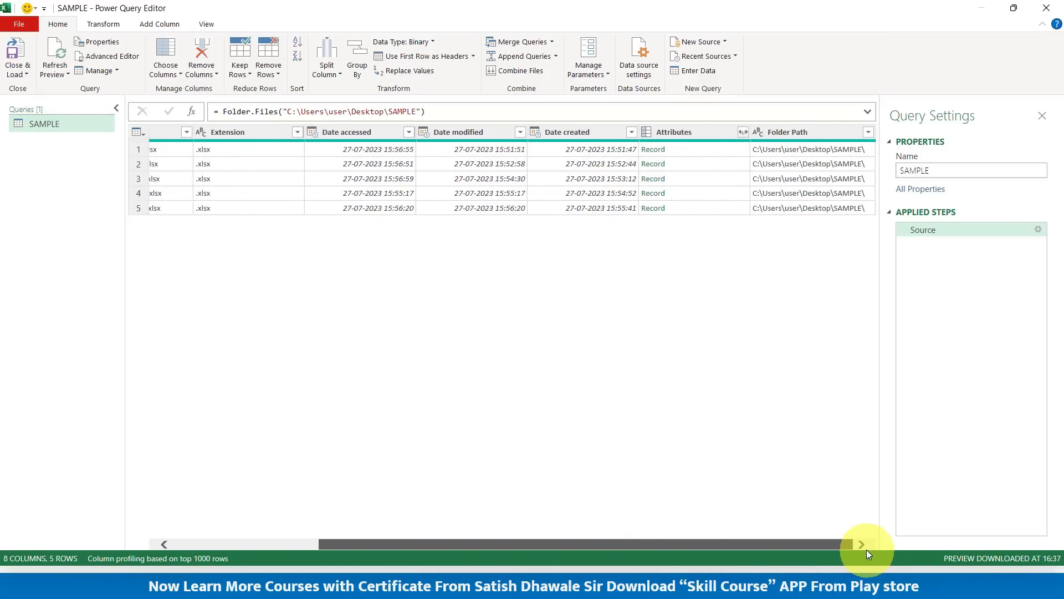
left_click_drag(804, 543, 464, 514)
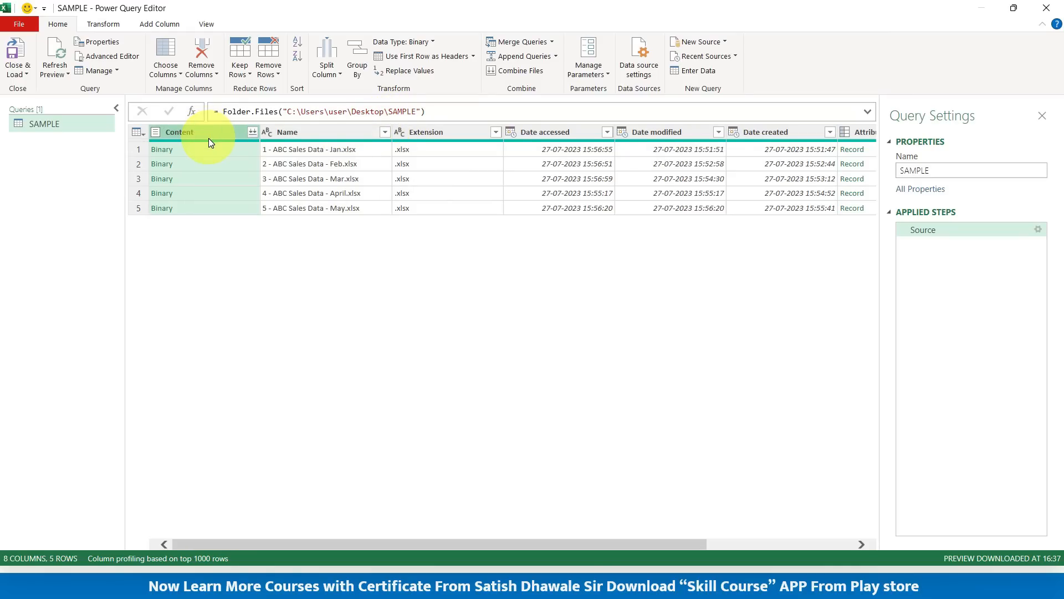
left_click(315, 133, "ctrl")
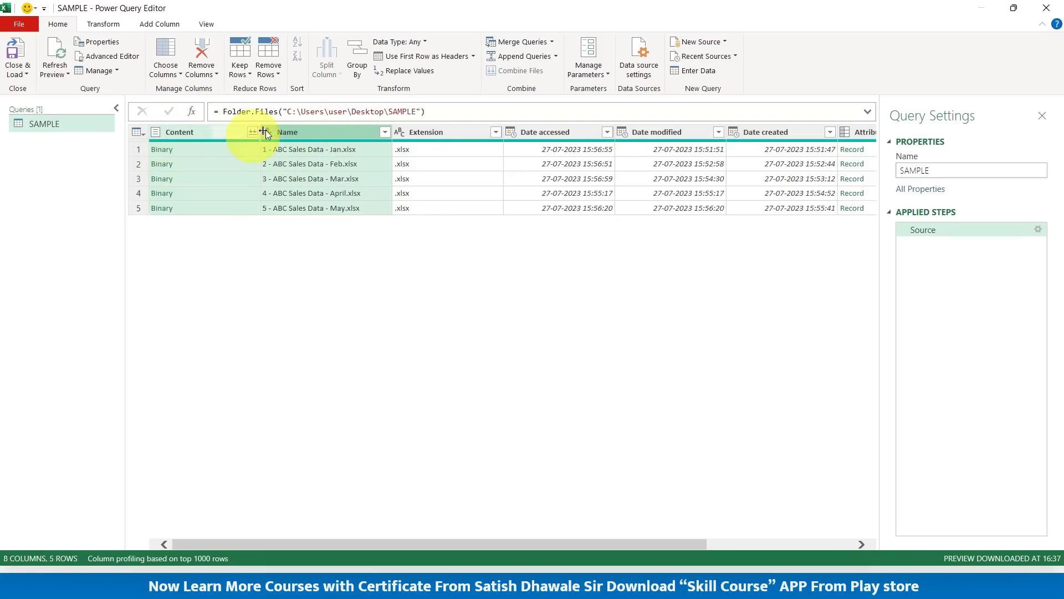
Try removing the unselected columns from the query, and delete that applied step again.
right_click(311, 131)
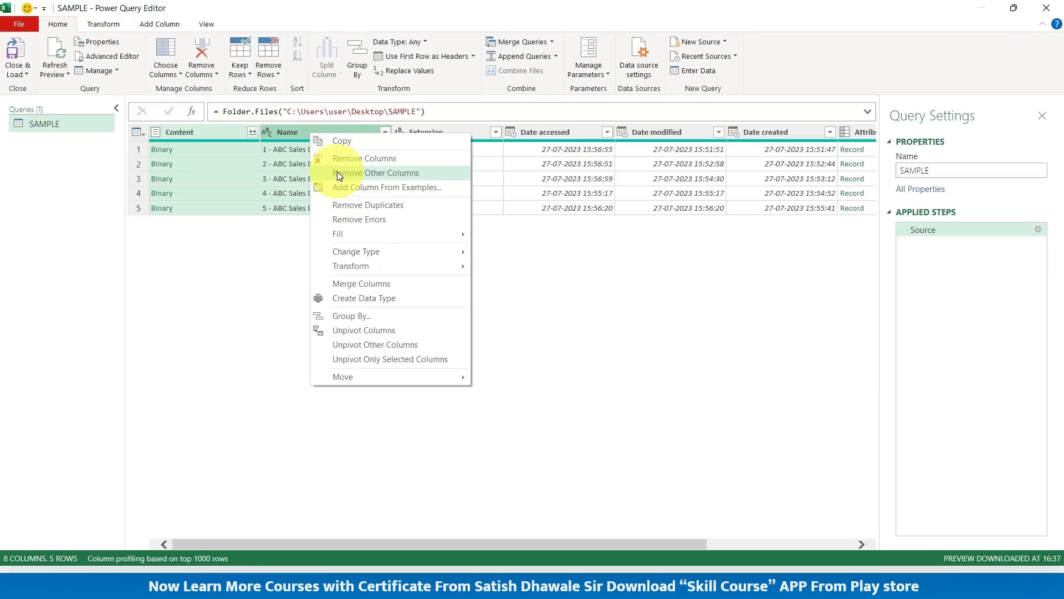
left_click(339, 175)
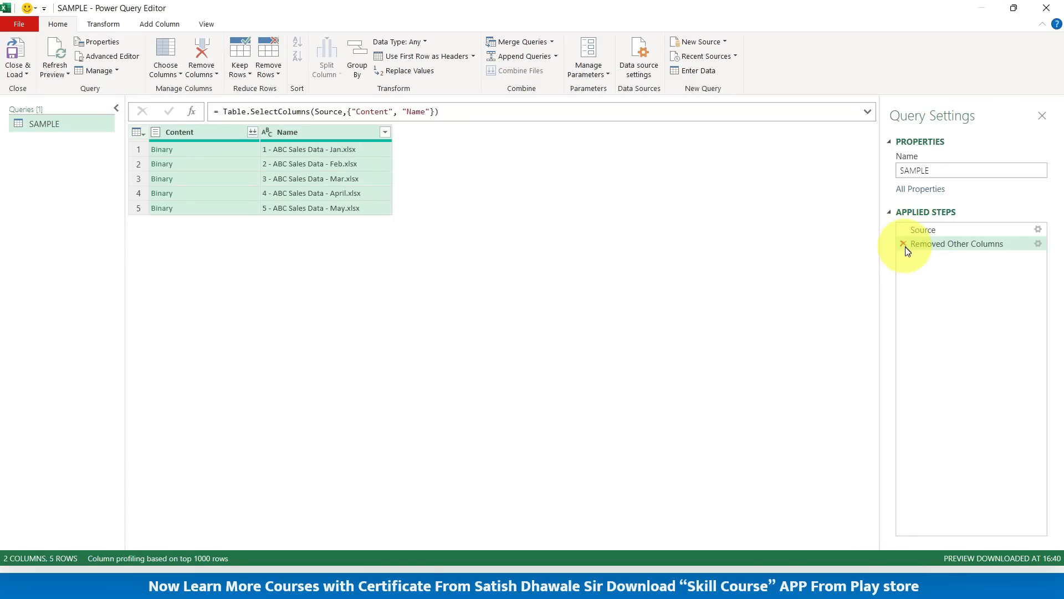
left_click(902, 247)
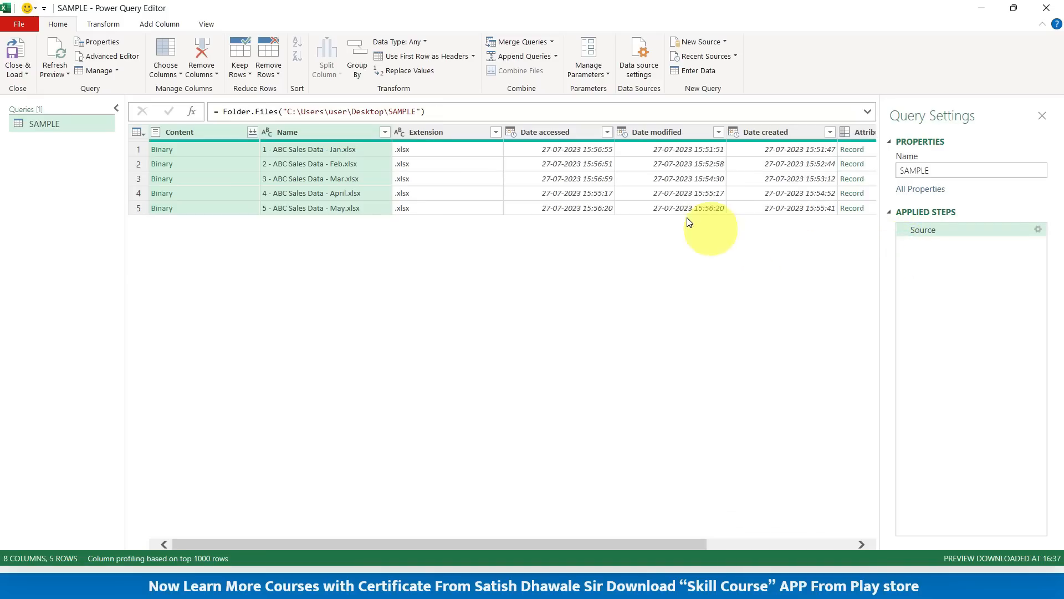
Remove all columns except Content and Name from the SAMPLE query.
right_click(288, 129)
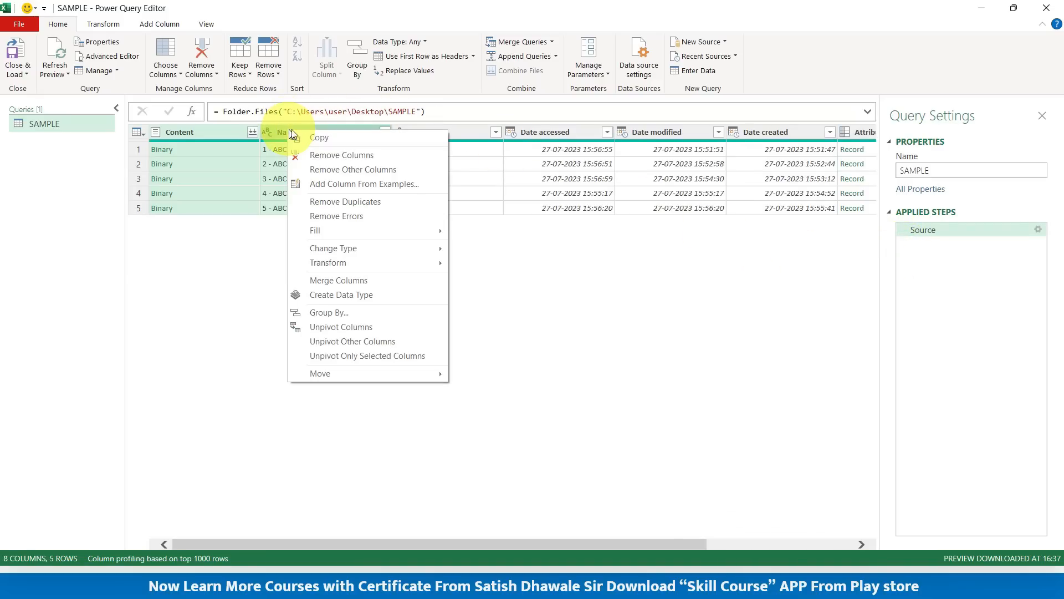
left_click(347, 174)
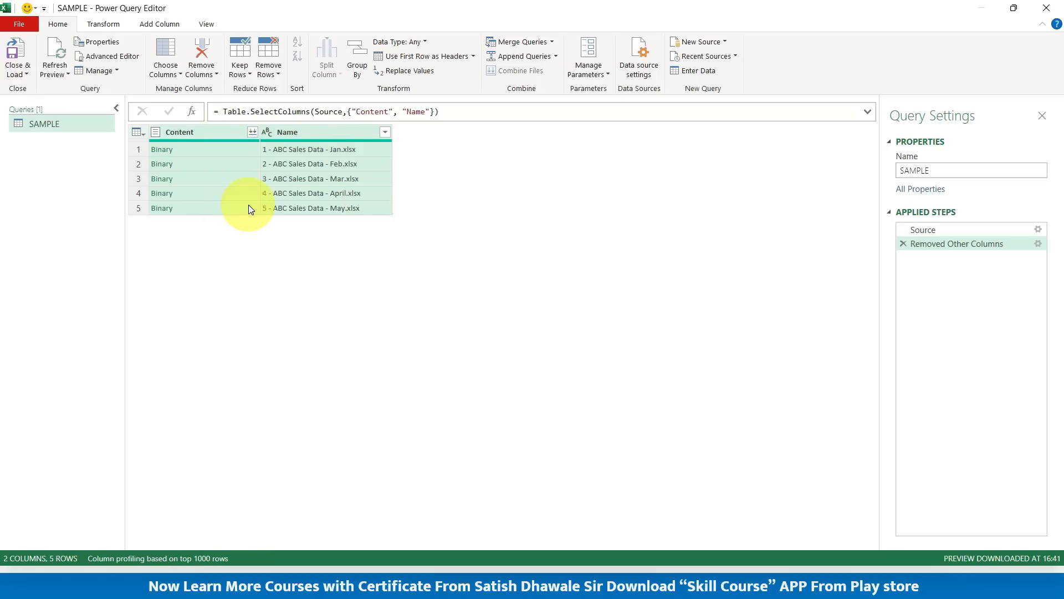
Start a custom column in the SAMPLE query and name it CombineData.
left_click(315, 151)
left_click(308, 239)
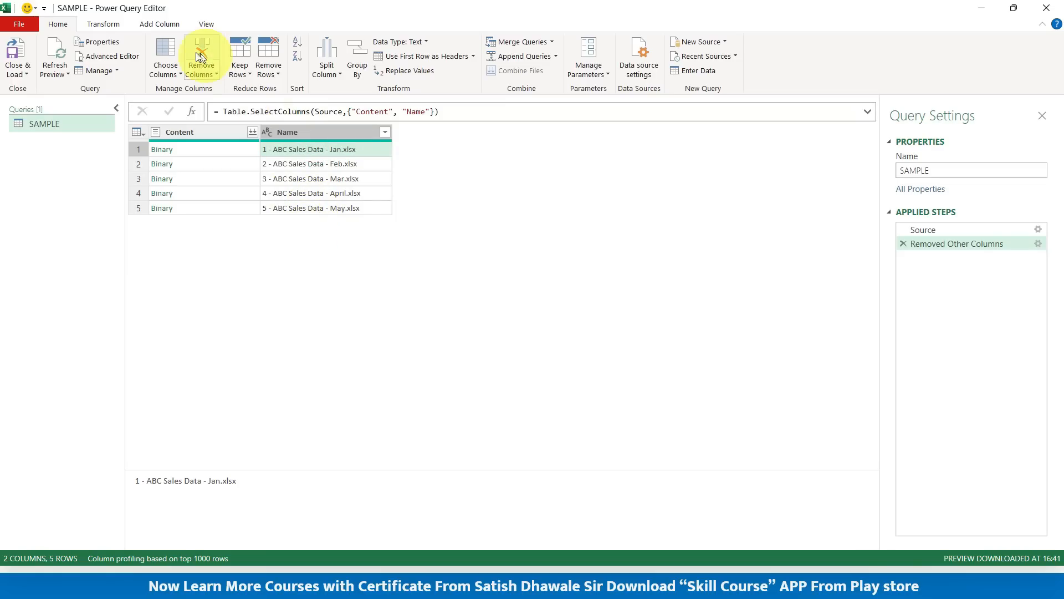
left_click(156, 24)
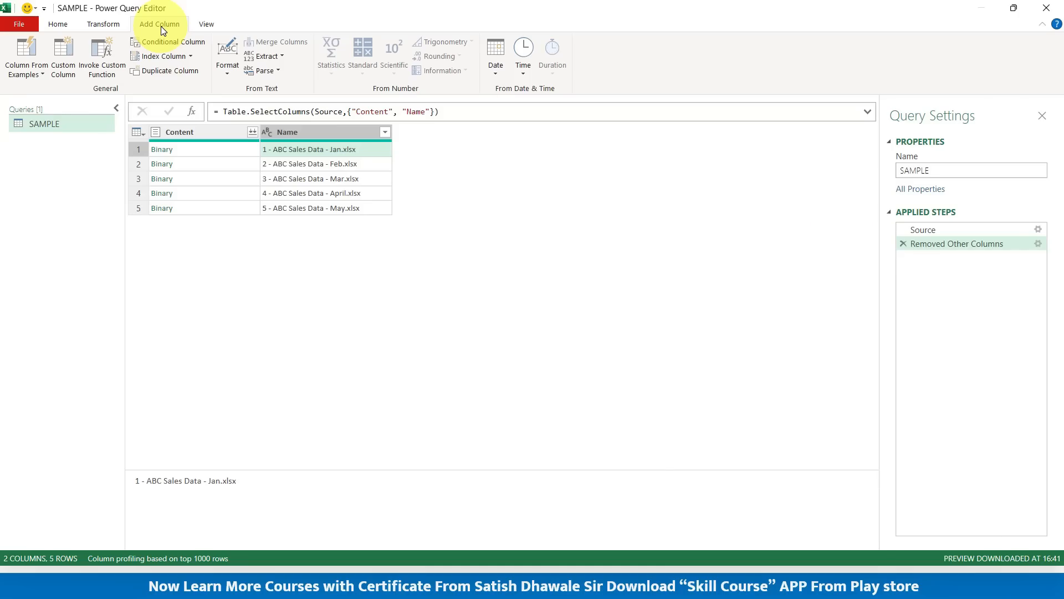
left_click(68, 52)
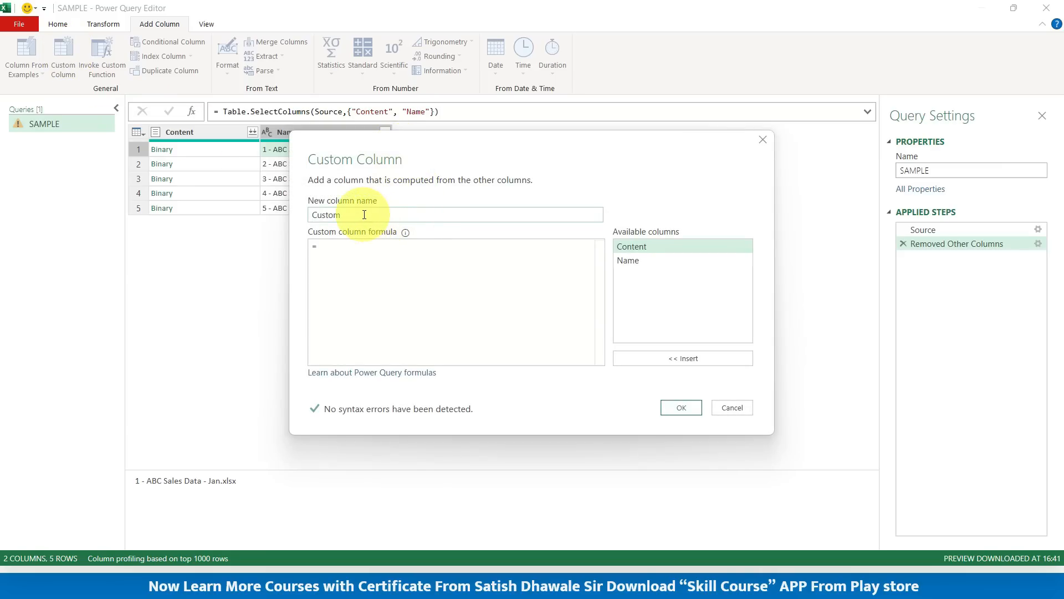
left_click_drag(364, 215, 304, 210)
type("c")
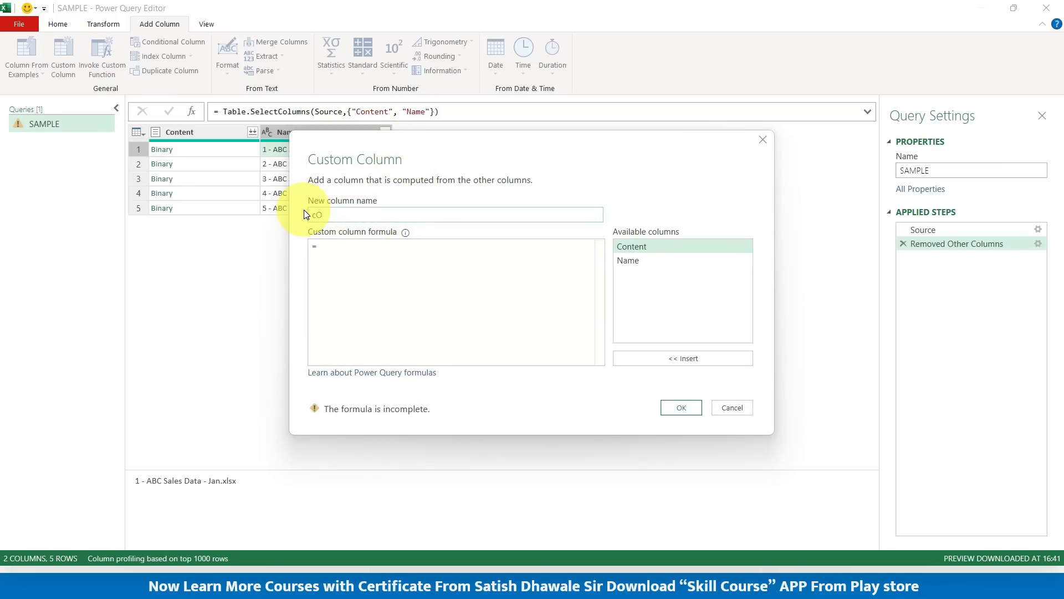
type("ombineData")
Enter the formula Excel.Workbook([Content]) for the CombineData column and add the column to the query.
left_click(327, 250)
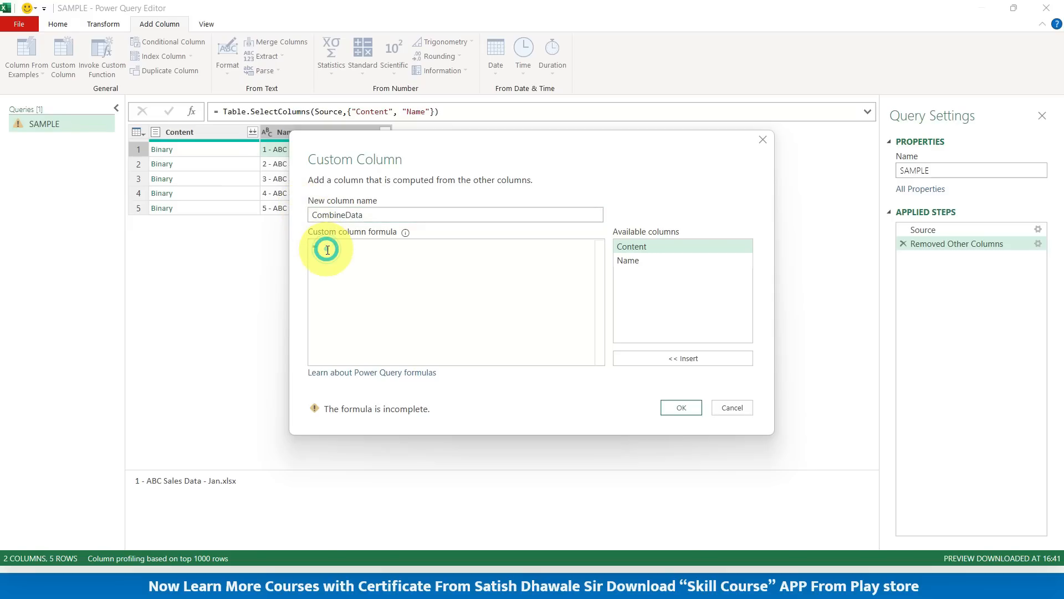
type("excel")
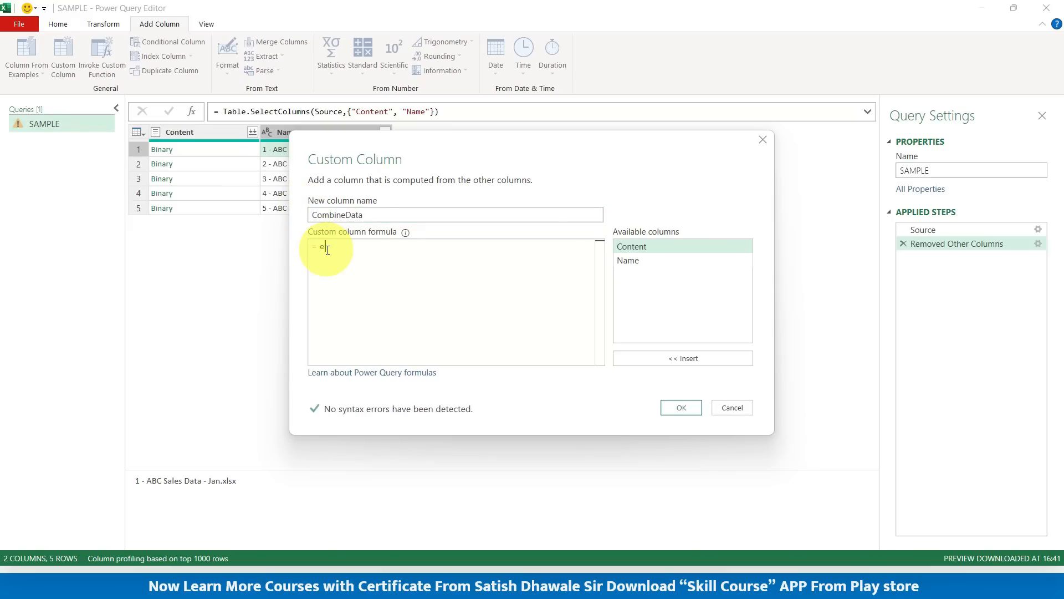
key("Down")
key("Down")
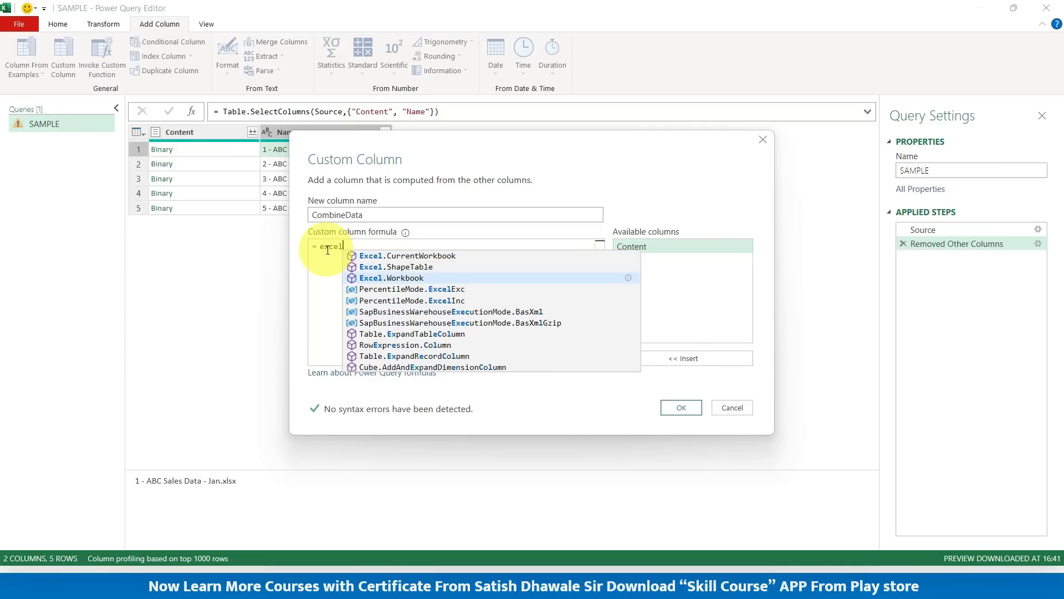
key("Tab")
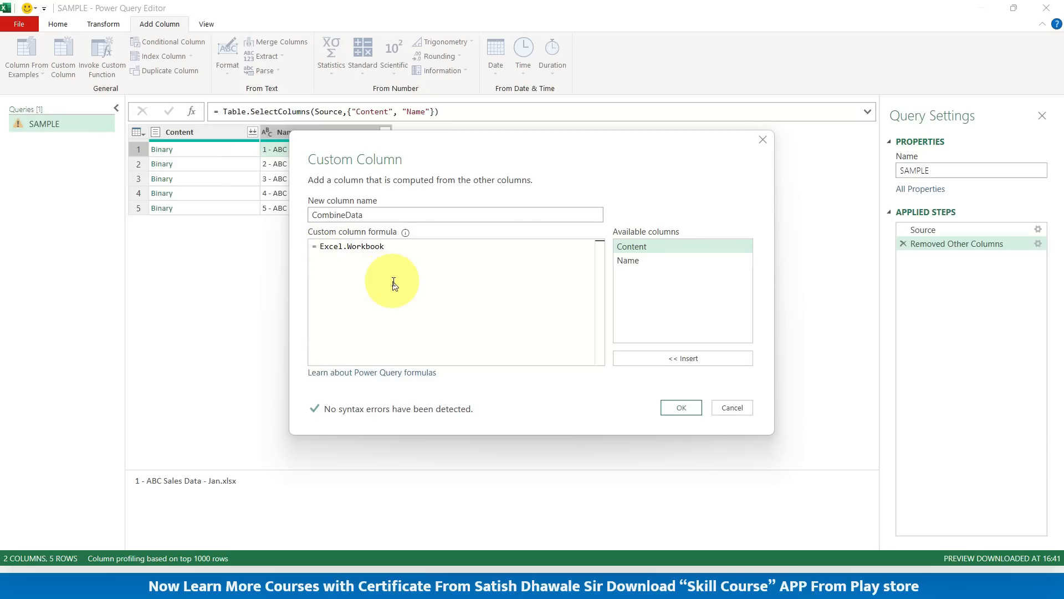
type("(")
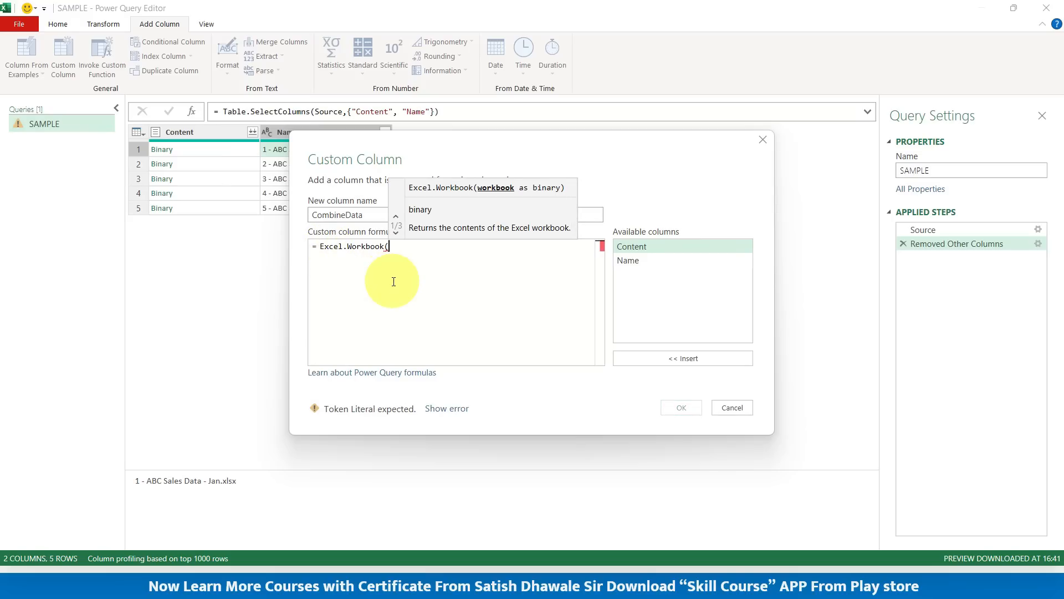
double_click(639, 247)
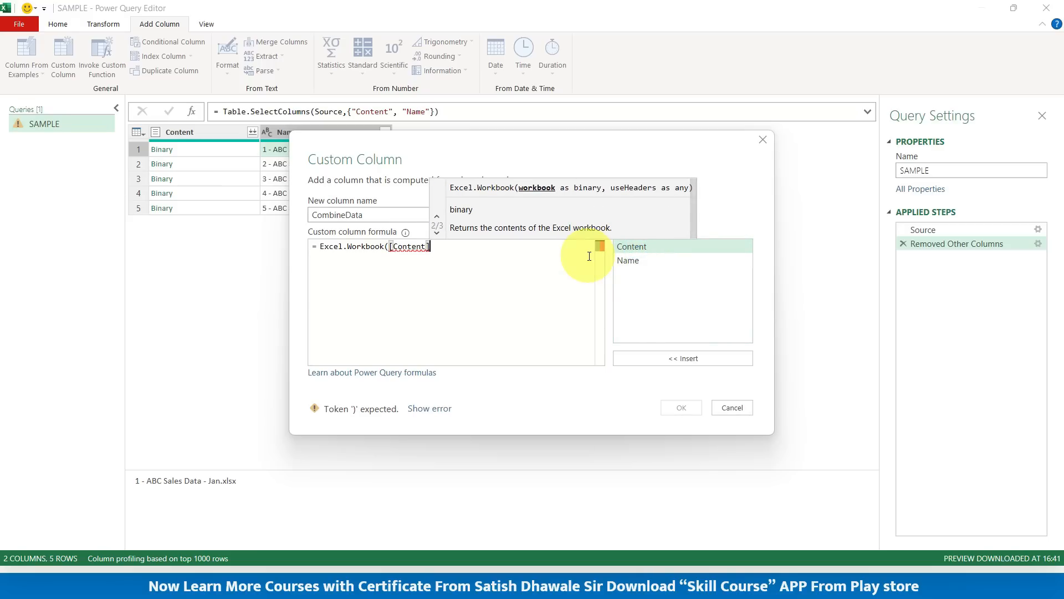
type(")")
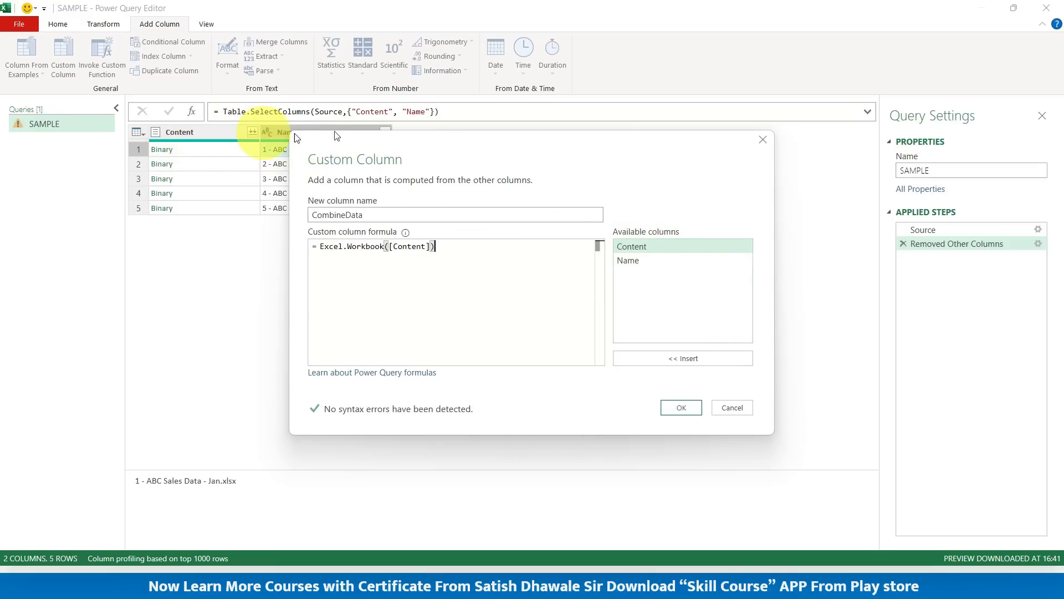
left_click_drag(427, 136, 436, 172)
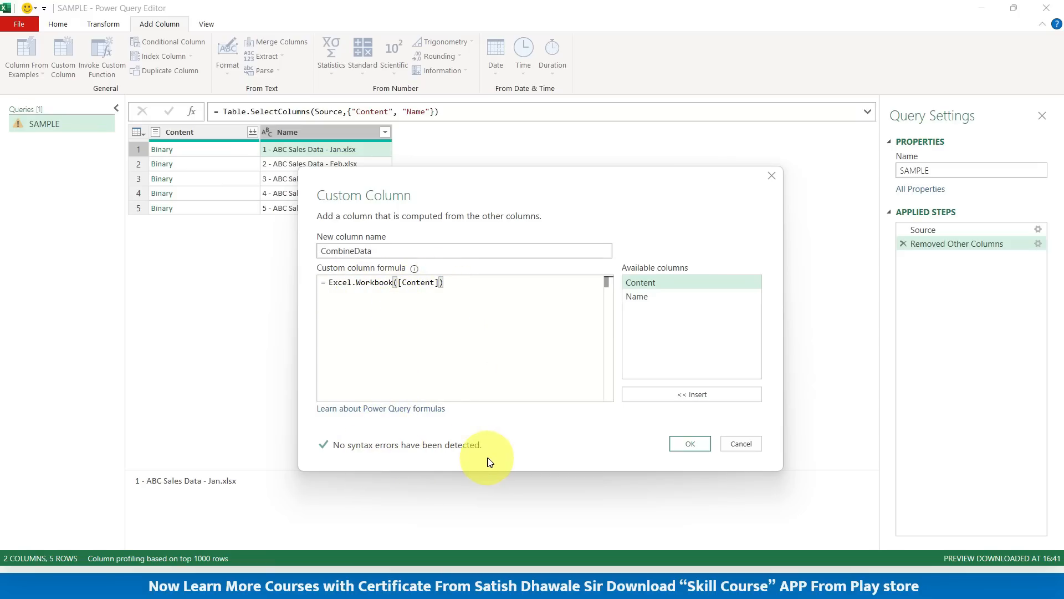
left_click(691, 443)
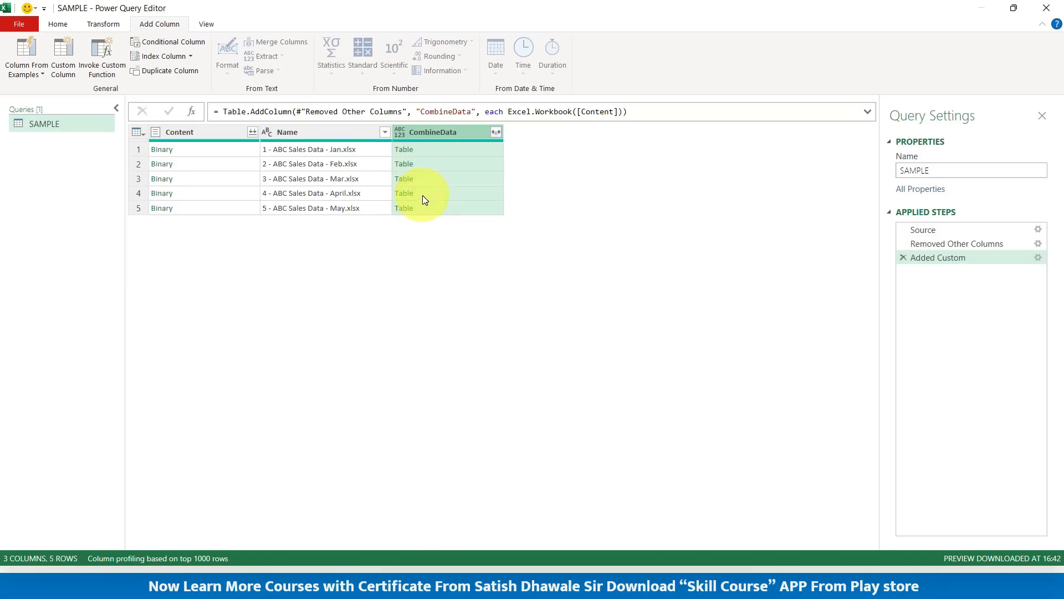
Remove the Content column from the SAMPLE query.
left_click(191, 133)
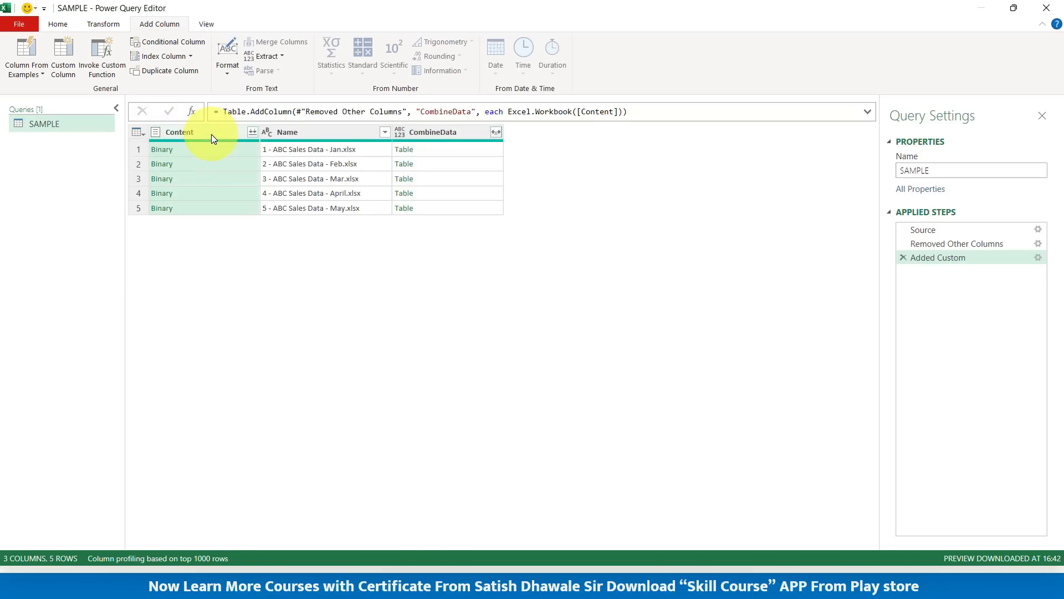
right_click(211, 134)
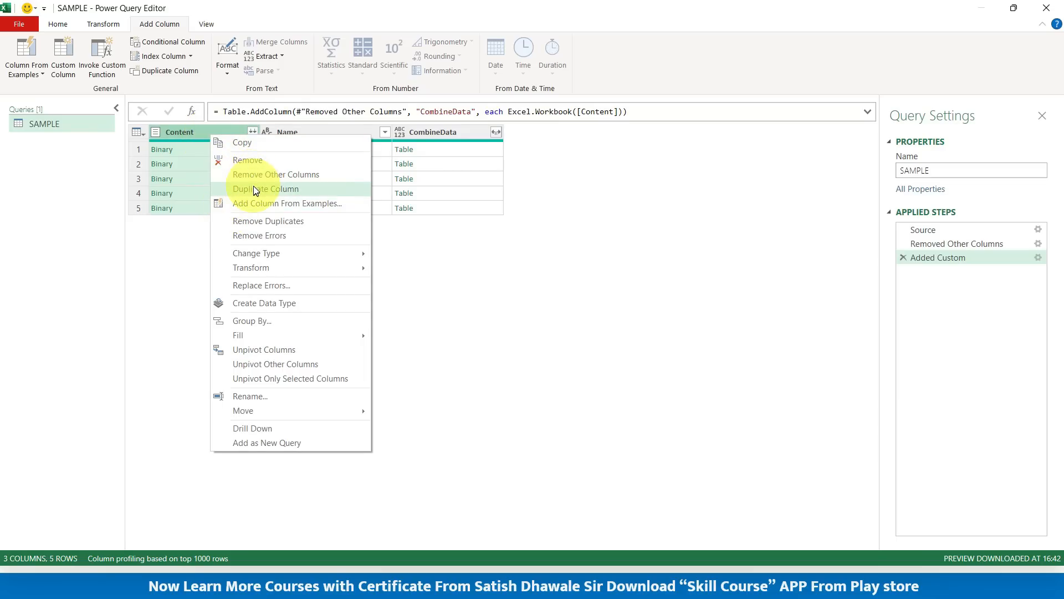
left_click(259, 163)
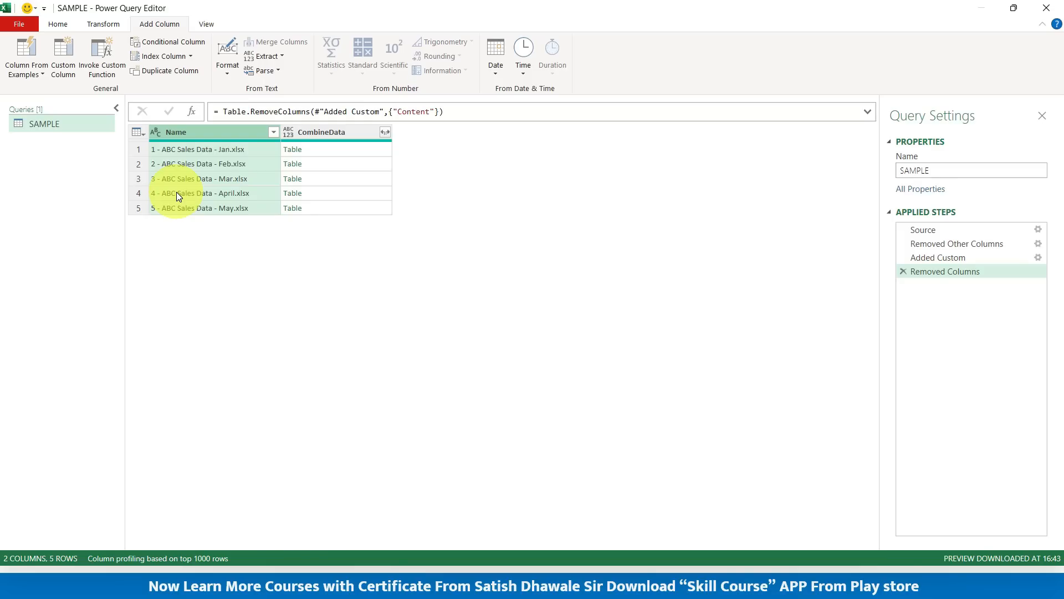
left_click(317, 132)
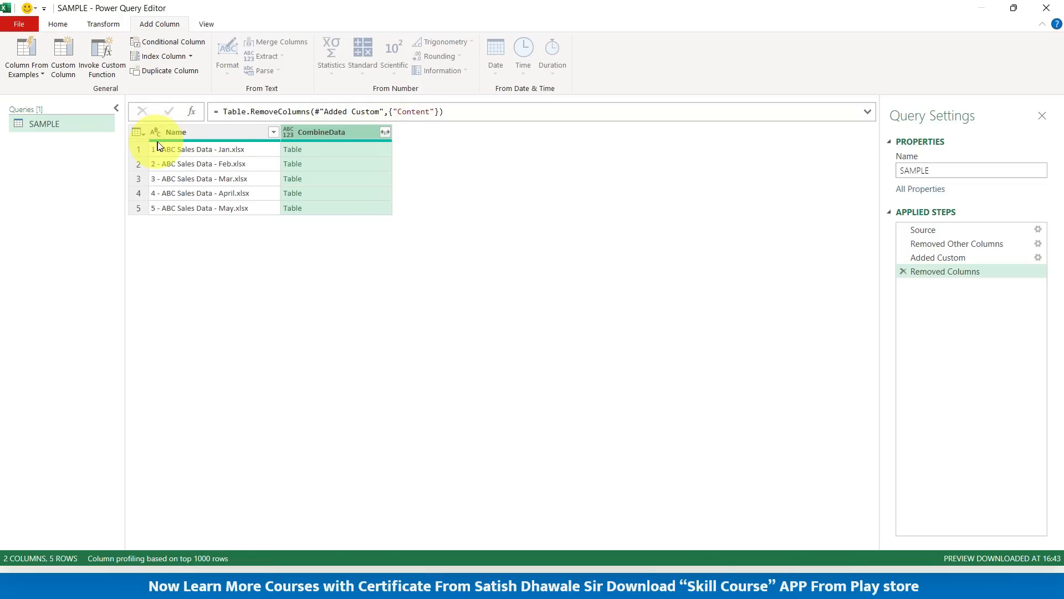
left_click(225, 132)
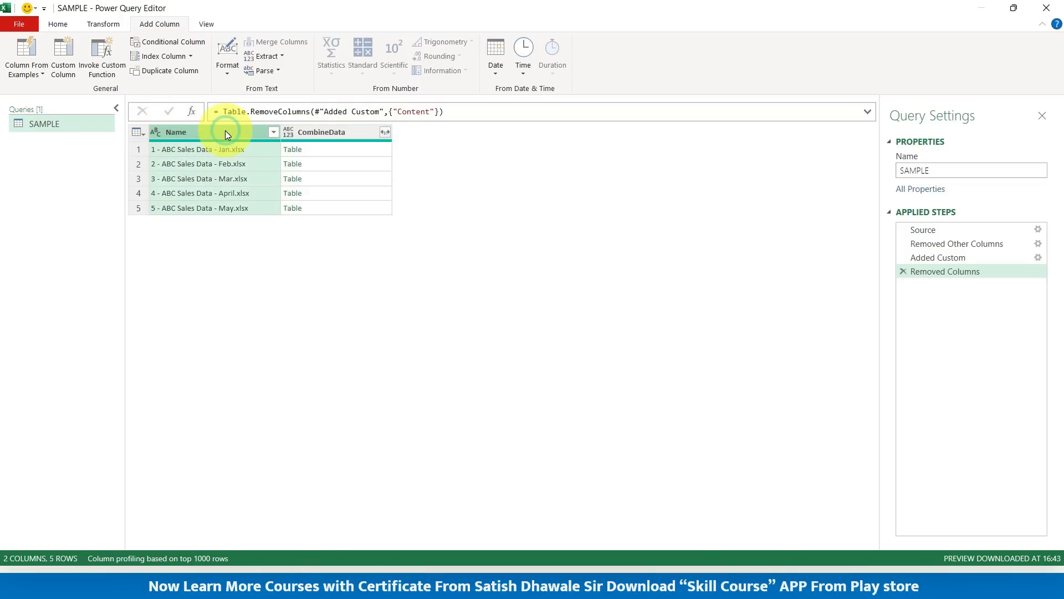
left_click(312, 133)
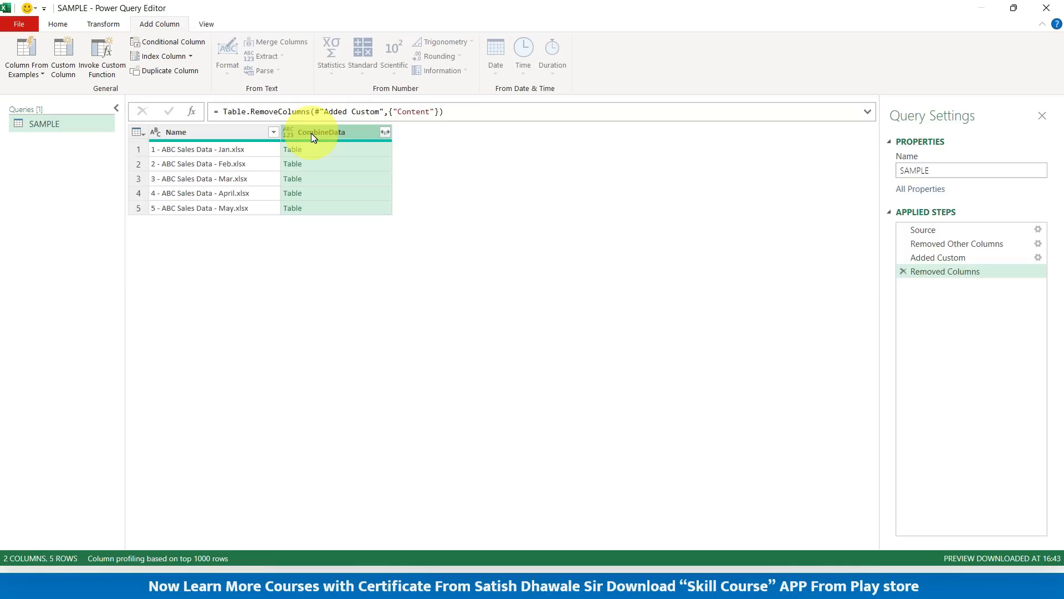
left_click(237, 134)
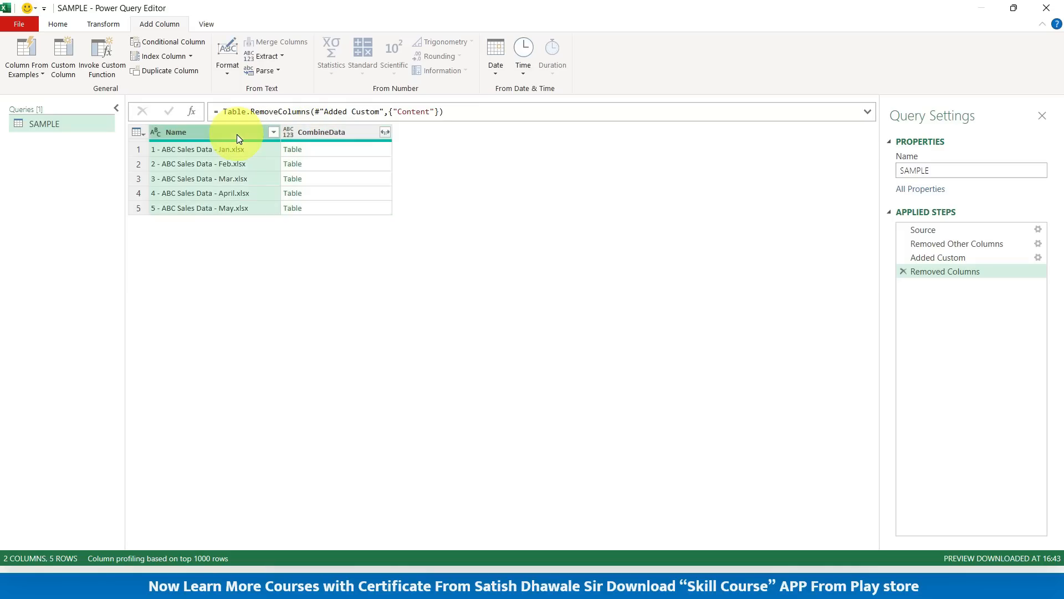
left_click(329, 136)
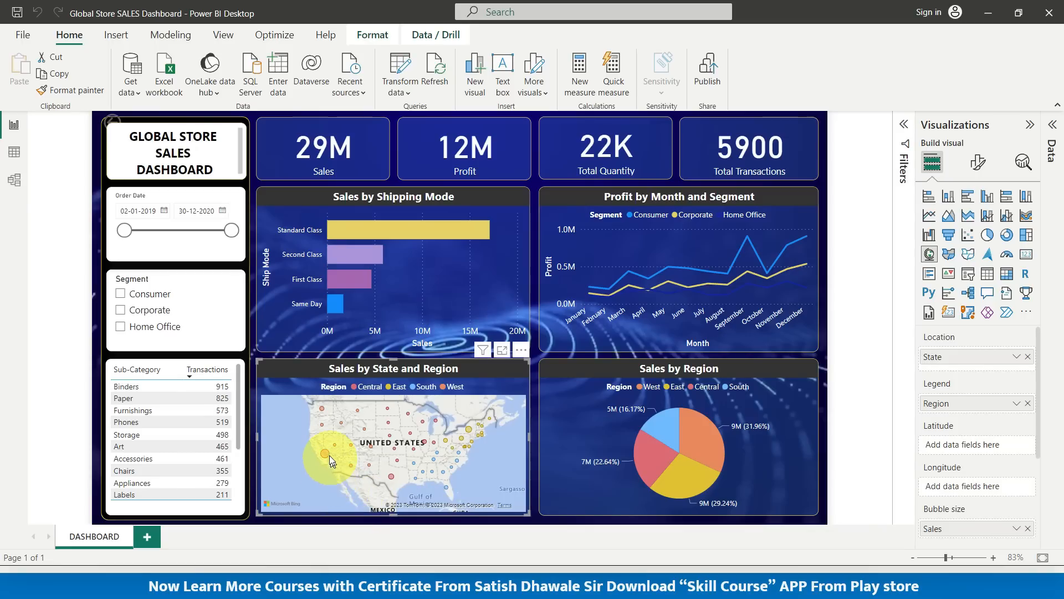
In Power BI Desktop, cross-filter the sales dashboard by the large West bubble on the map and the West pie slice, clearing each selection.
mouse_move(325, 454)
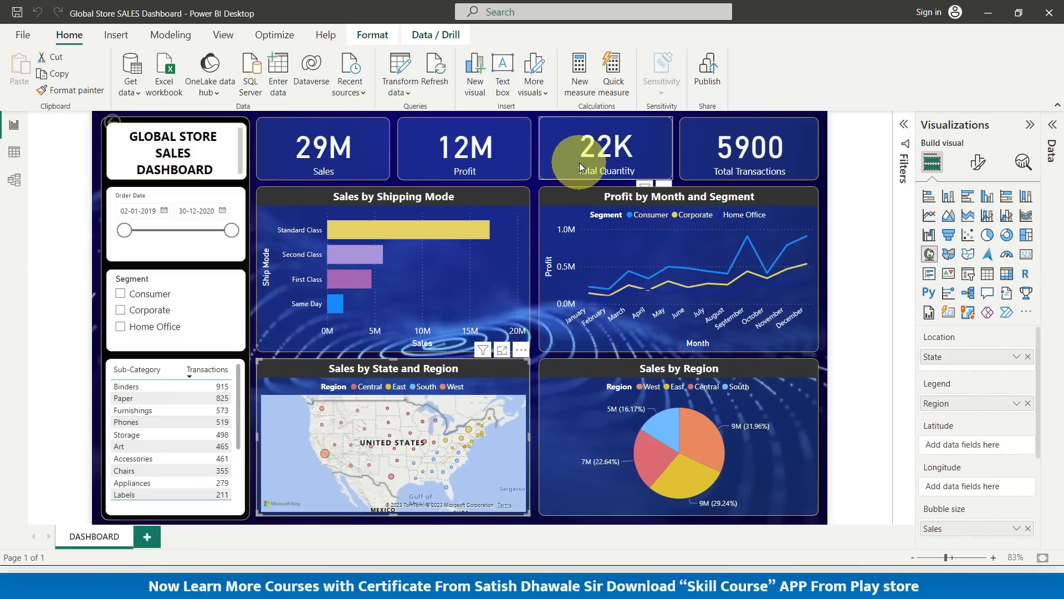
left_click(327, 455)
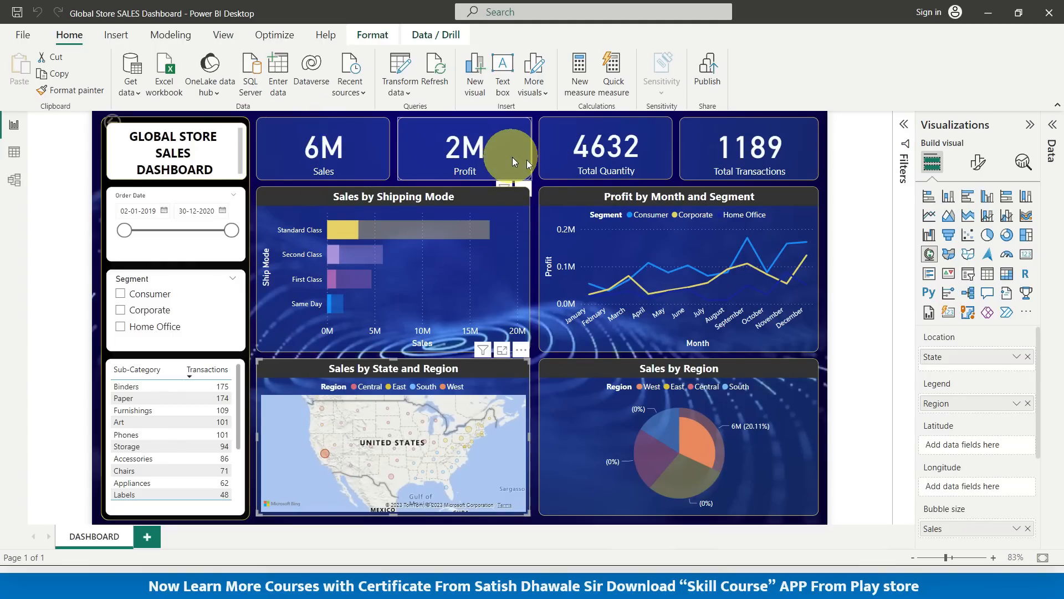
left_click(325, 454)
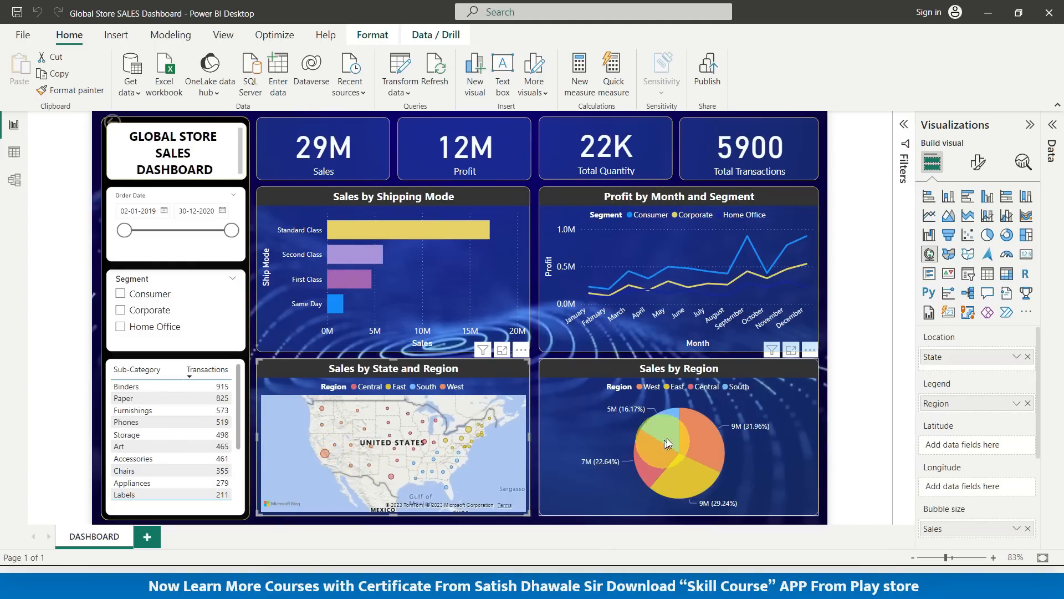
mouse_move(704, 451)
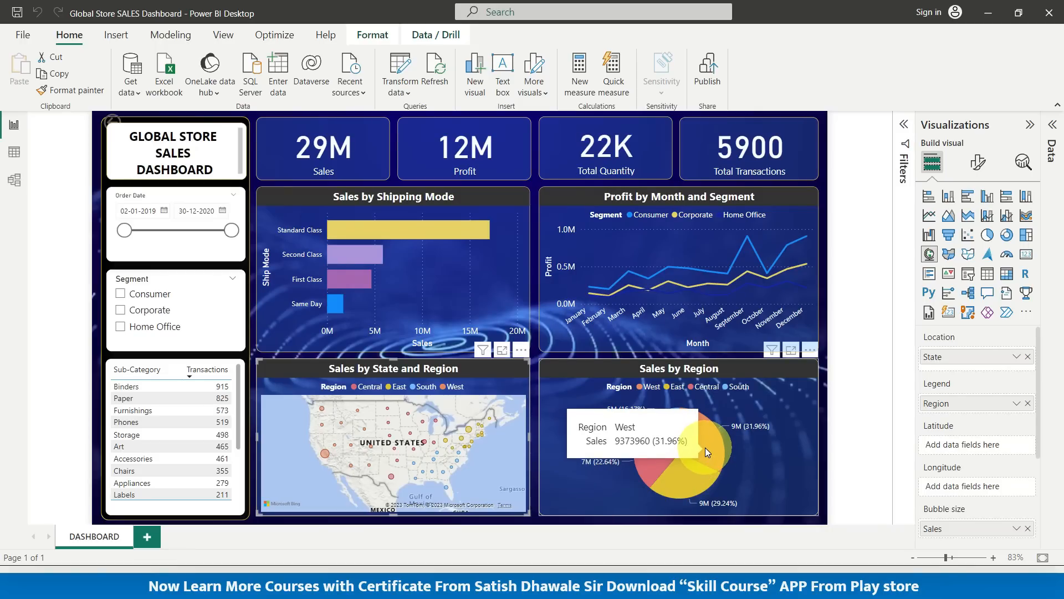
left_click(705, 446)
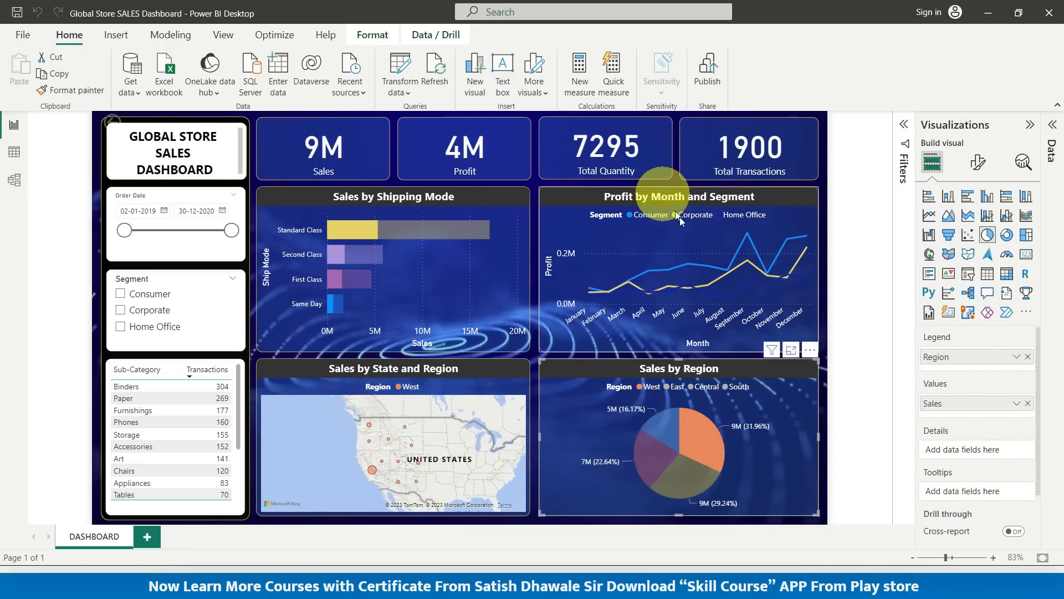
left_click(695, 435)
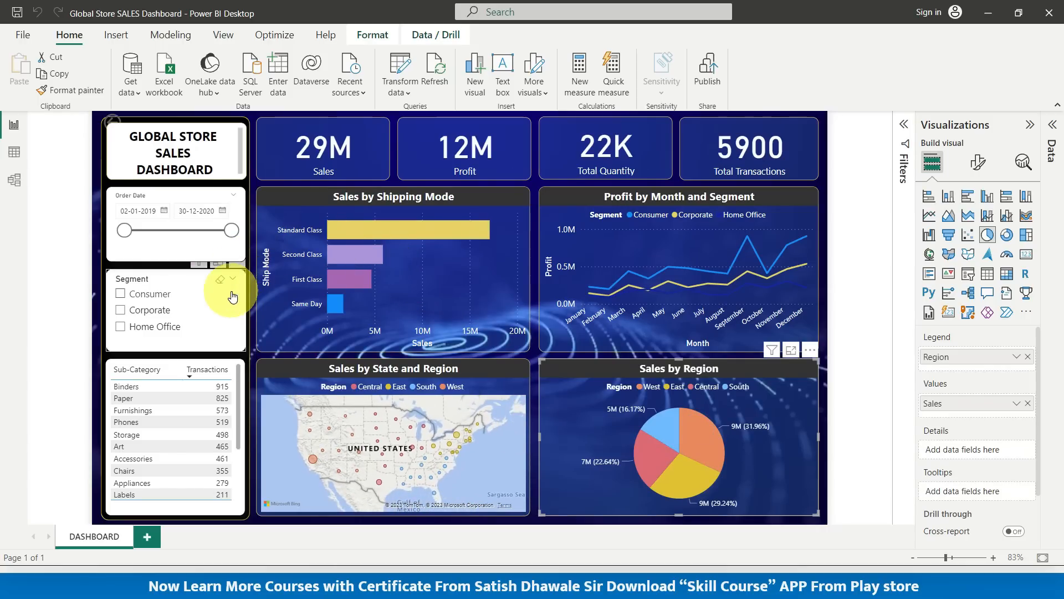
Examine the dashboard filtered by the Standard Class bar, the Binders sub-category and the Consumer segment, clearing each selection.
left_click(372, 230)
left_click(372, 230)
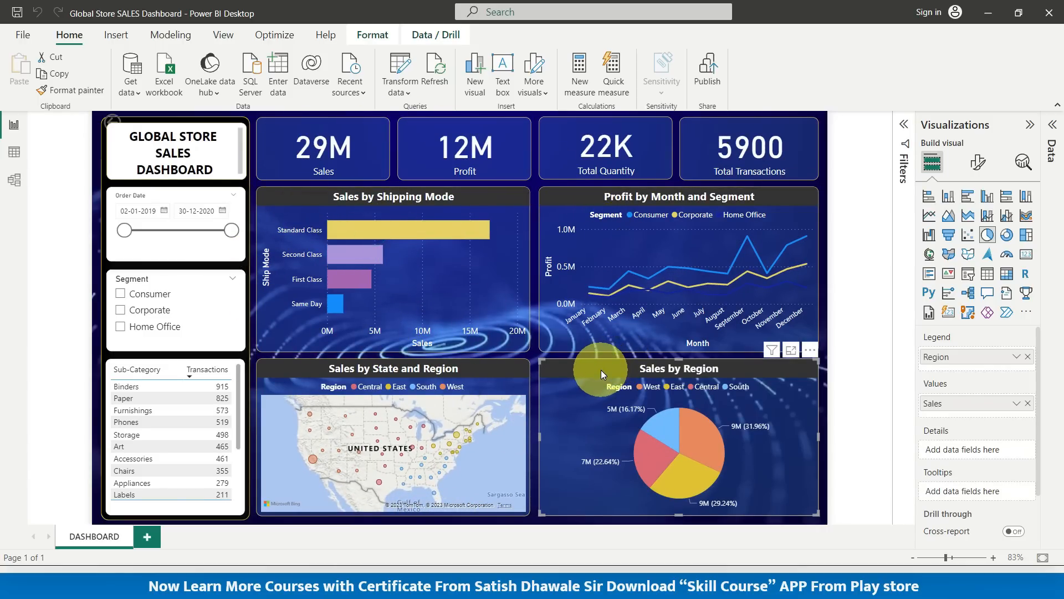
left_click(127, 389)
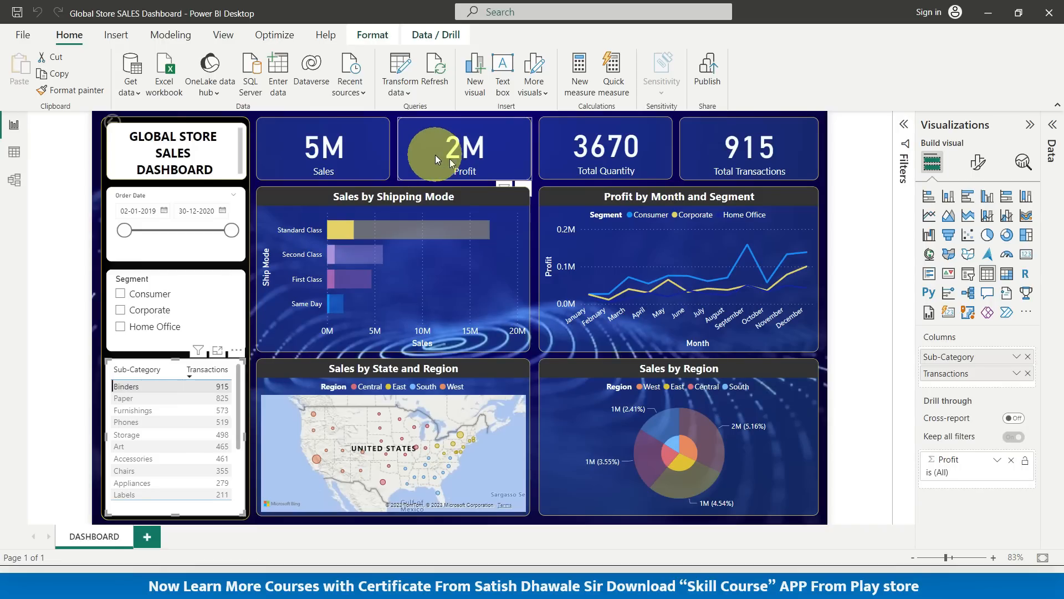
left_click(124, 390)
left_click(139, 296)
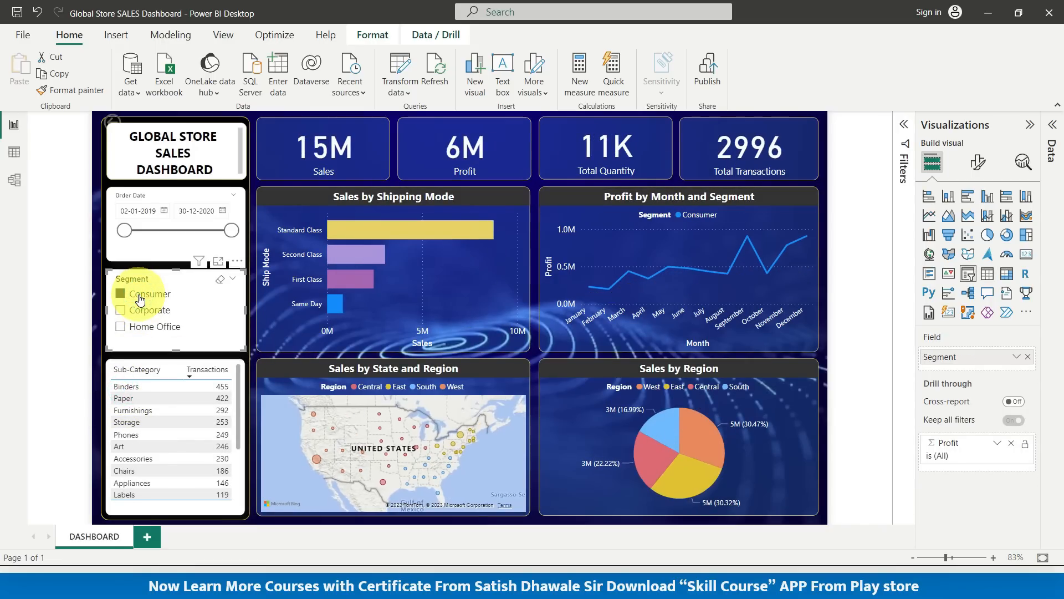
left_click(139, 301)
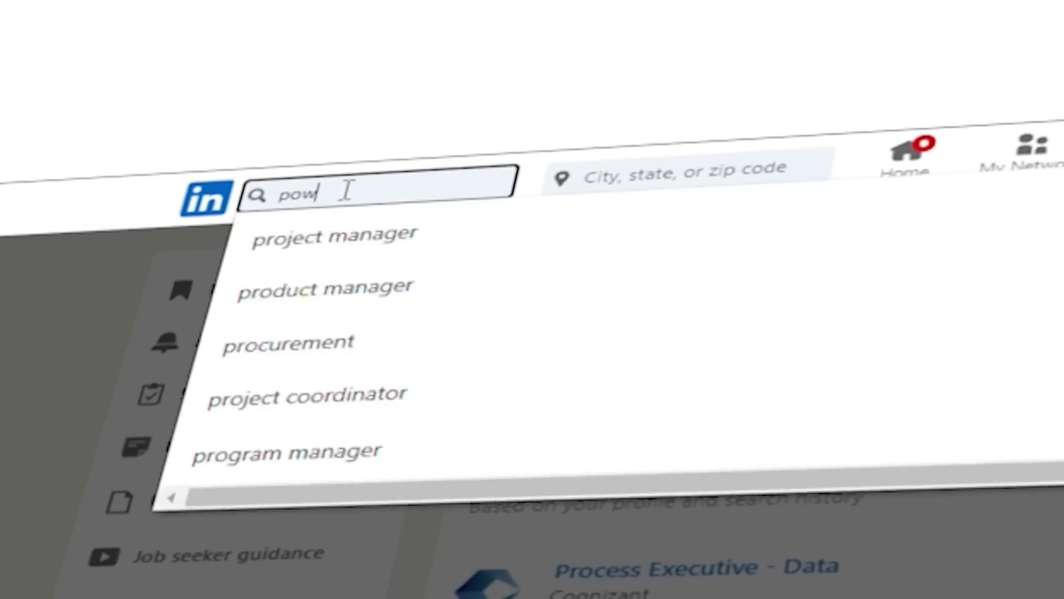
Switch to LinkedIn, search for "powerbi jobs in india" and look through the listed jobs.
type("erbi jobs in india")
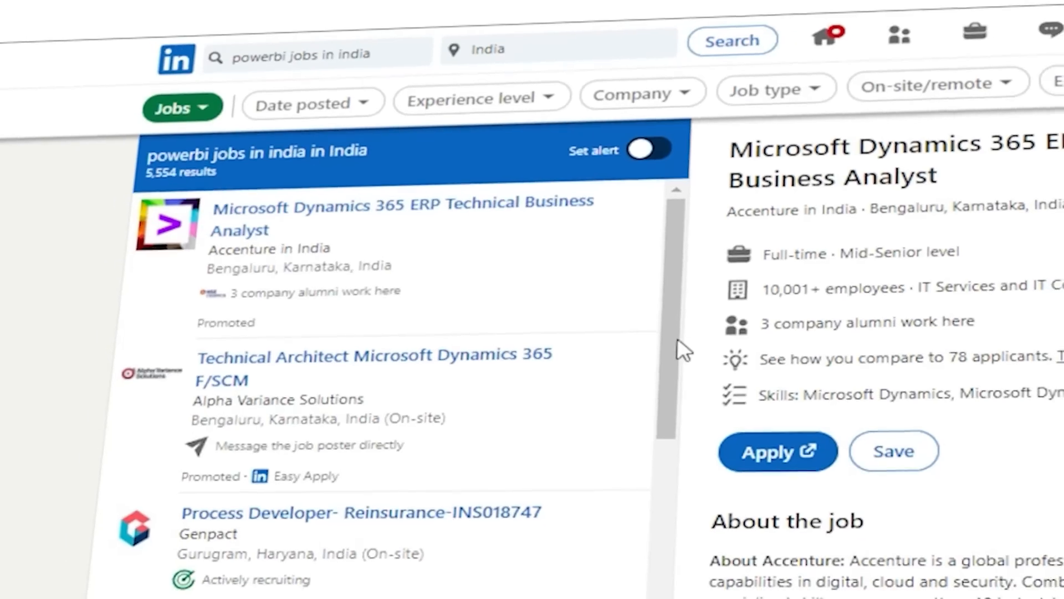
scroll(656, 368, "down", 15)
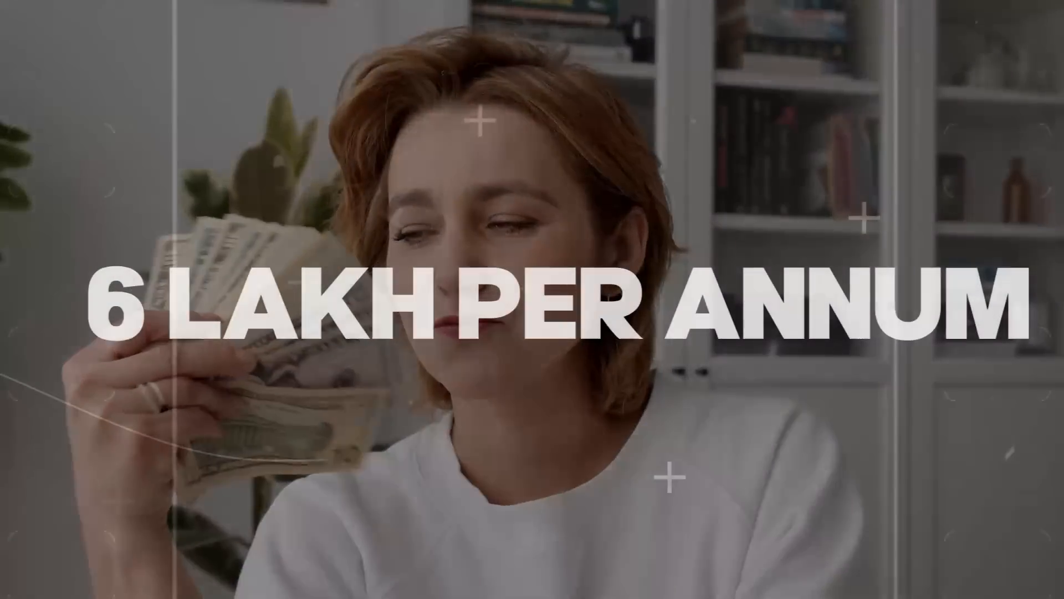
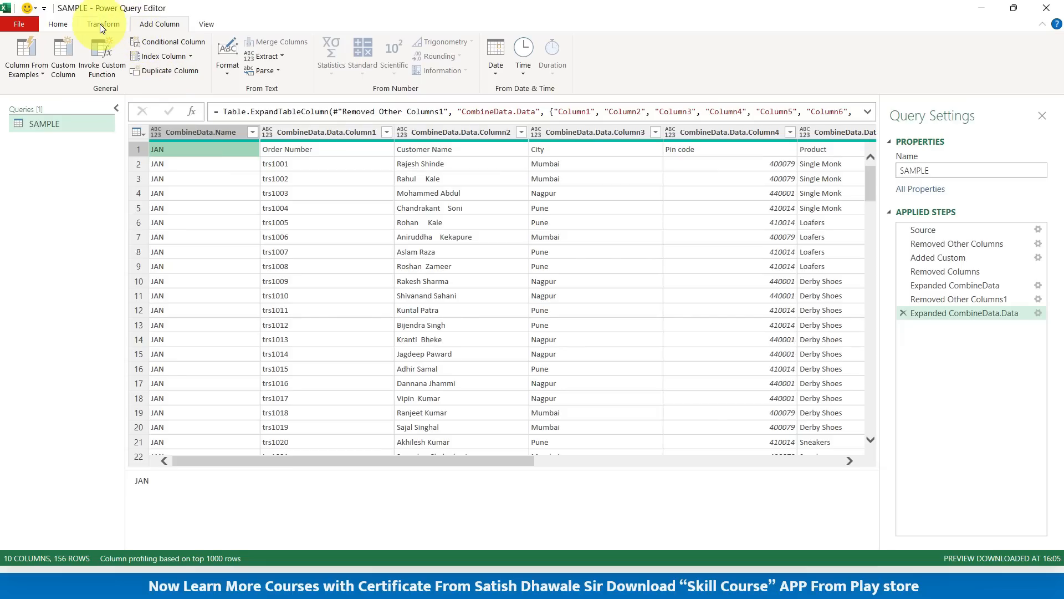
Promote the first row of the SAMPLE query to column headers.
left_click(100, 24)
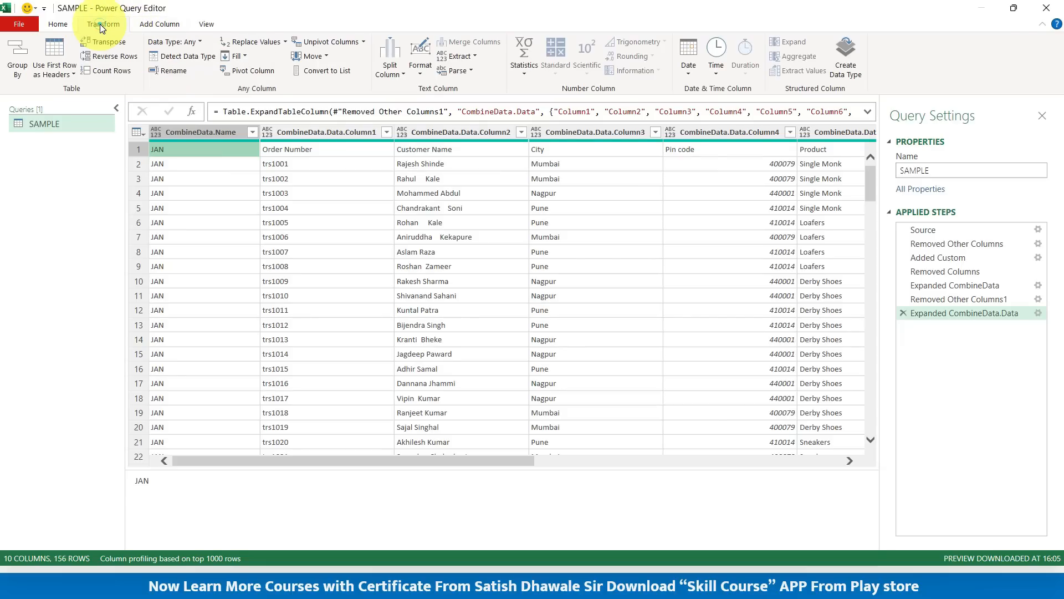
left_click(62, 25)
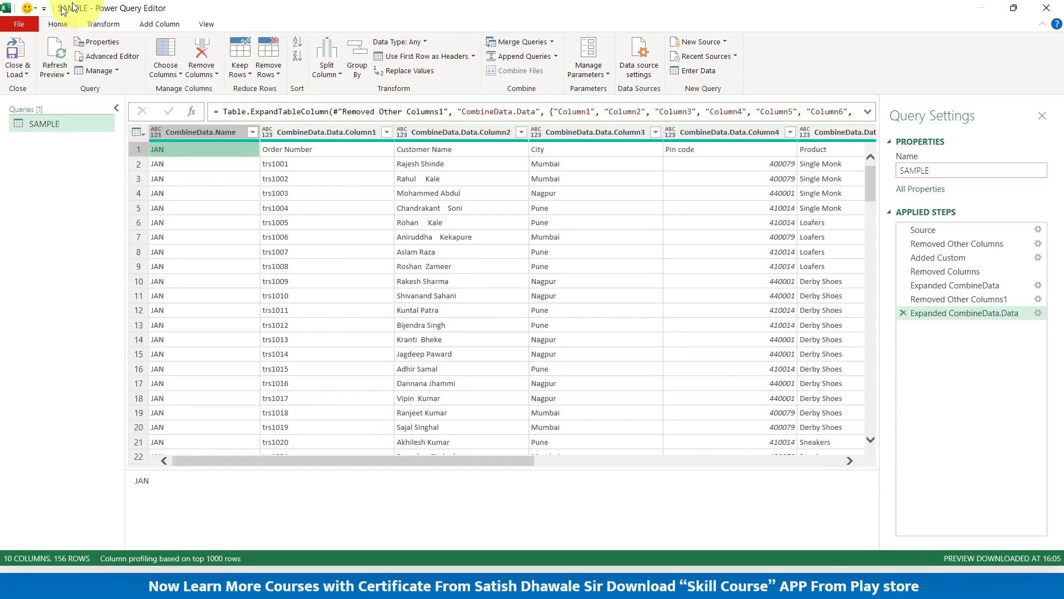
left_click(438, 61)
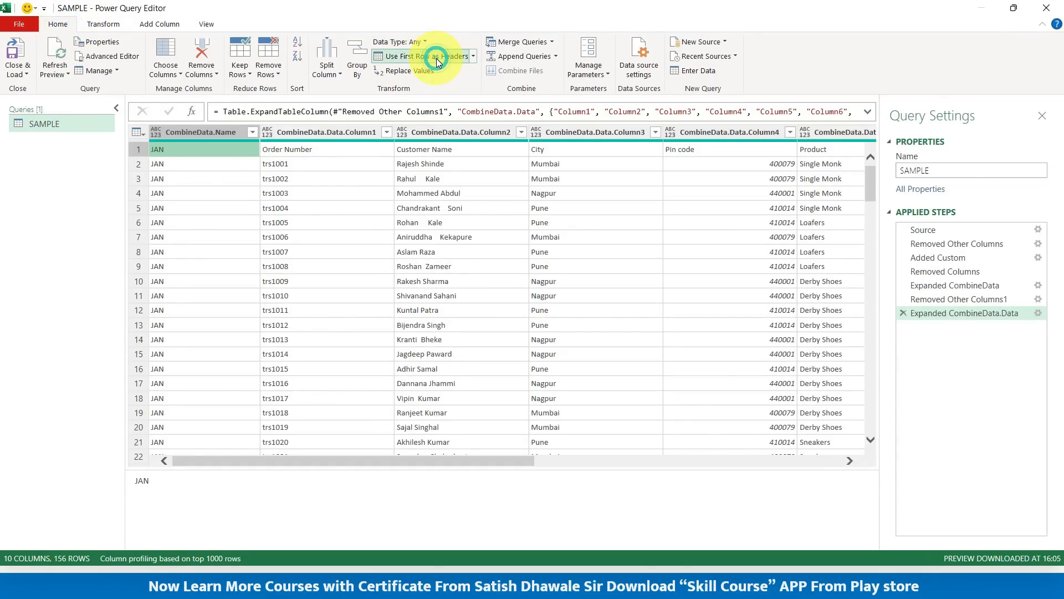
left_click(335, 152)
left_click(428, 152)
left_click(547, 151)
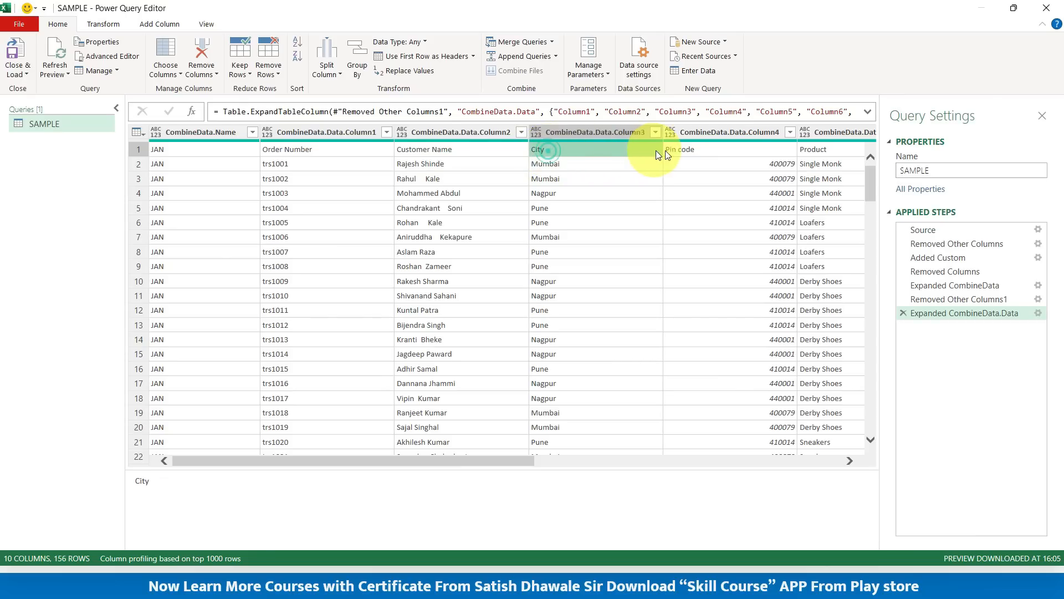
left_click(696, 152)
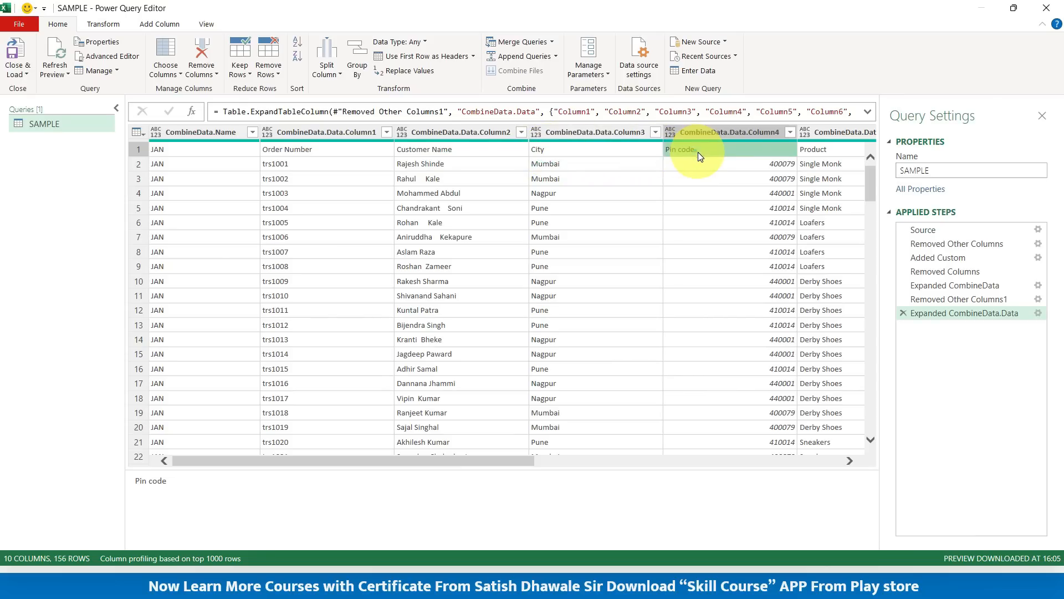
left_click(134, 149)
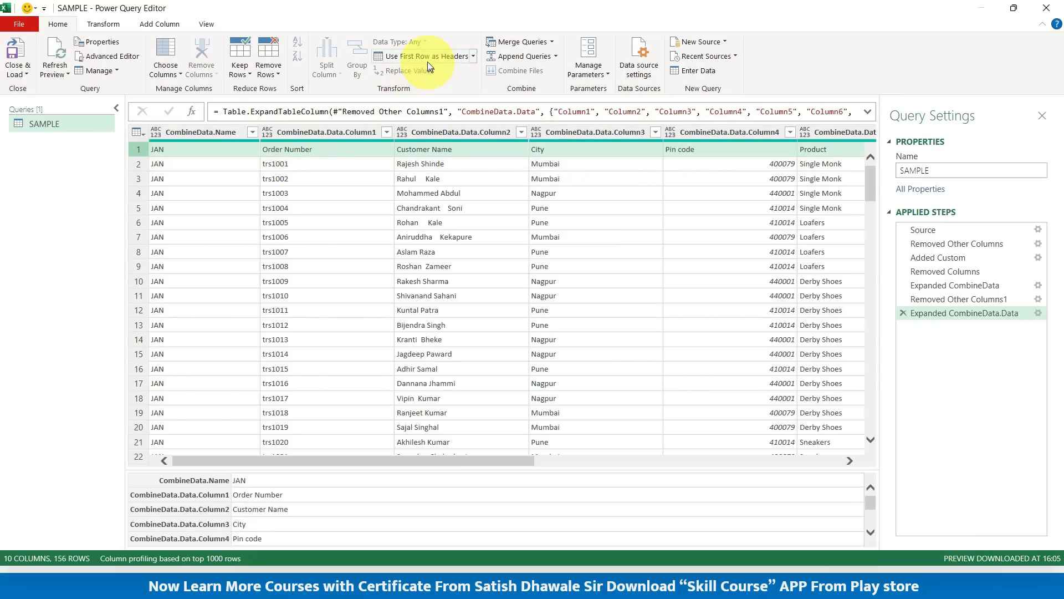
left_click(414, 57)
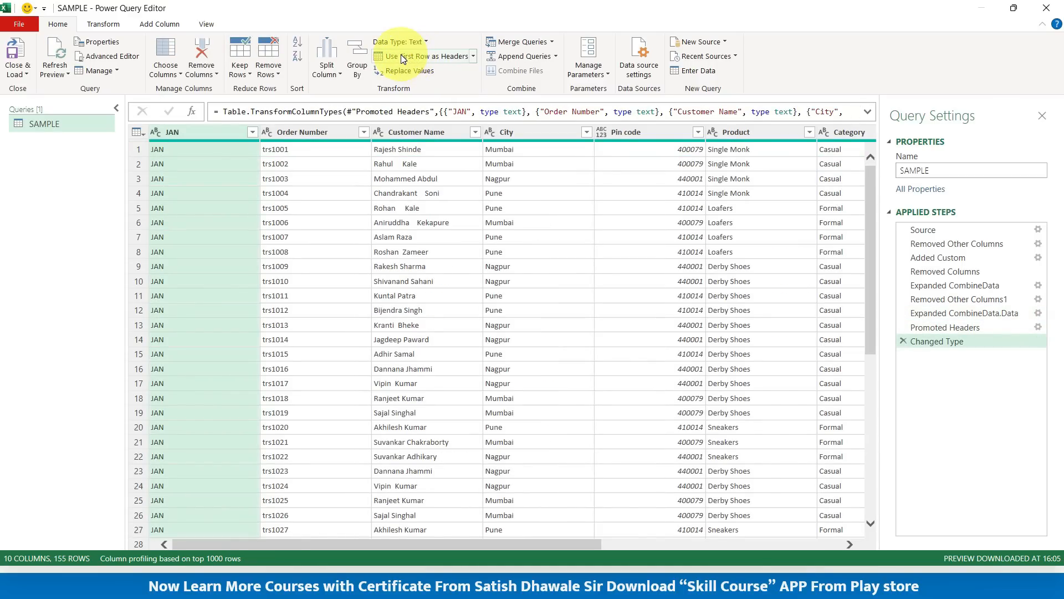
Filter out the repeated header rows by excluding the "Order Number" value from the Order Number column, and check the remaining rows.
left_click(337, 154)
scroll(343, 216, "down", 6)
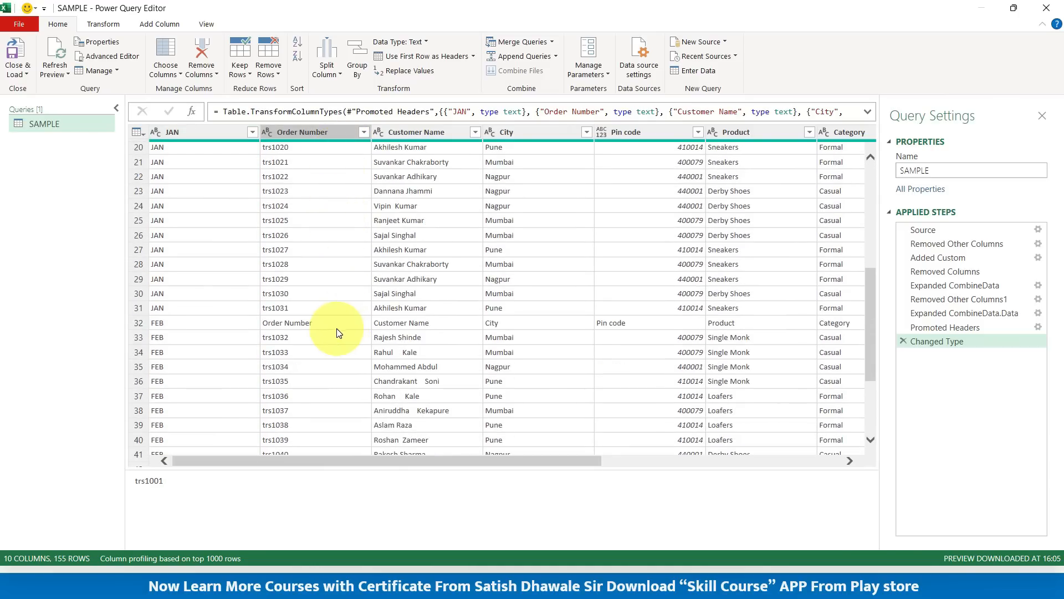
left_click(336, 327)
scroll(341, 327, "down", 12)
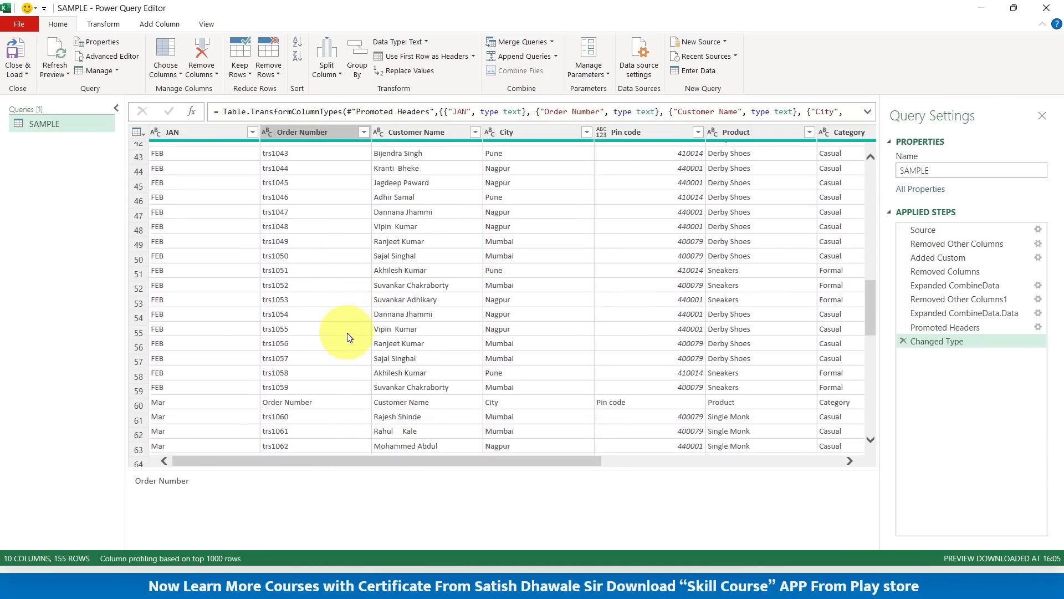
left_click(327, 234)
scroll(328, 237, "up", 17)
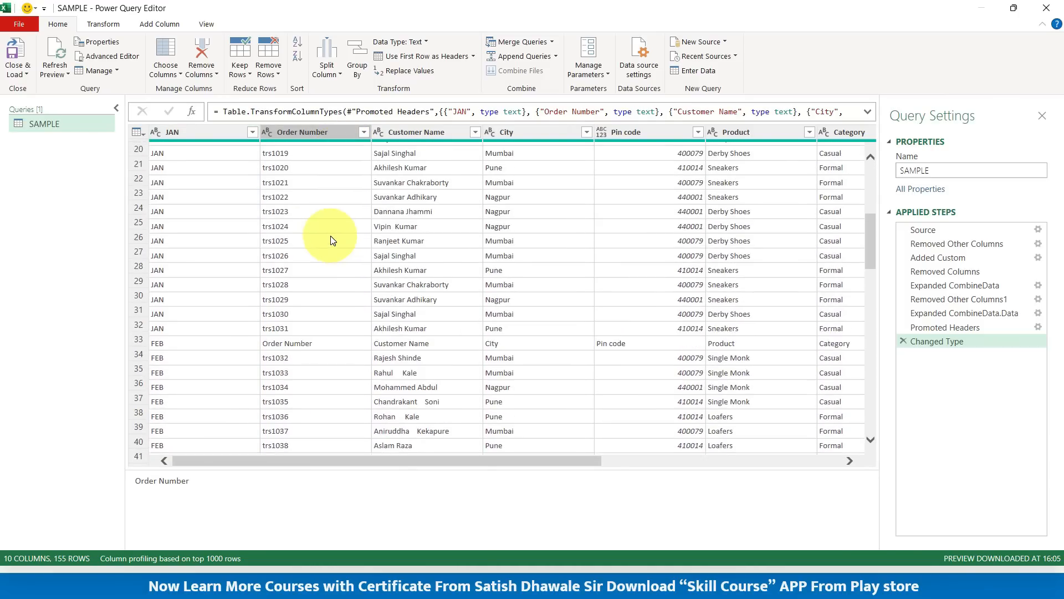
left_click(364, 133)
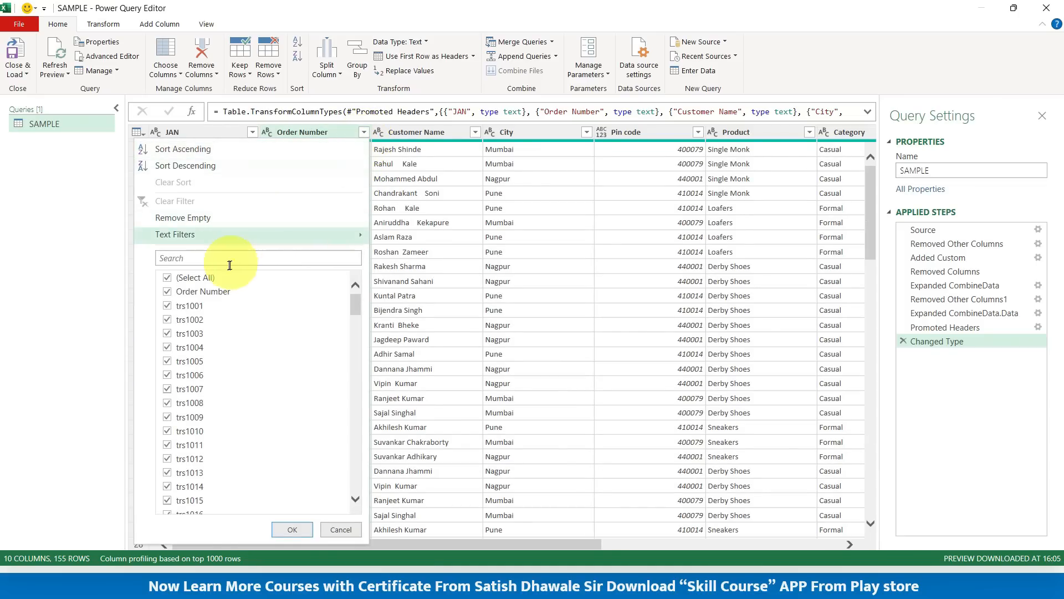
left_click(217, 293)
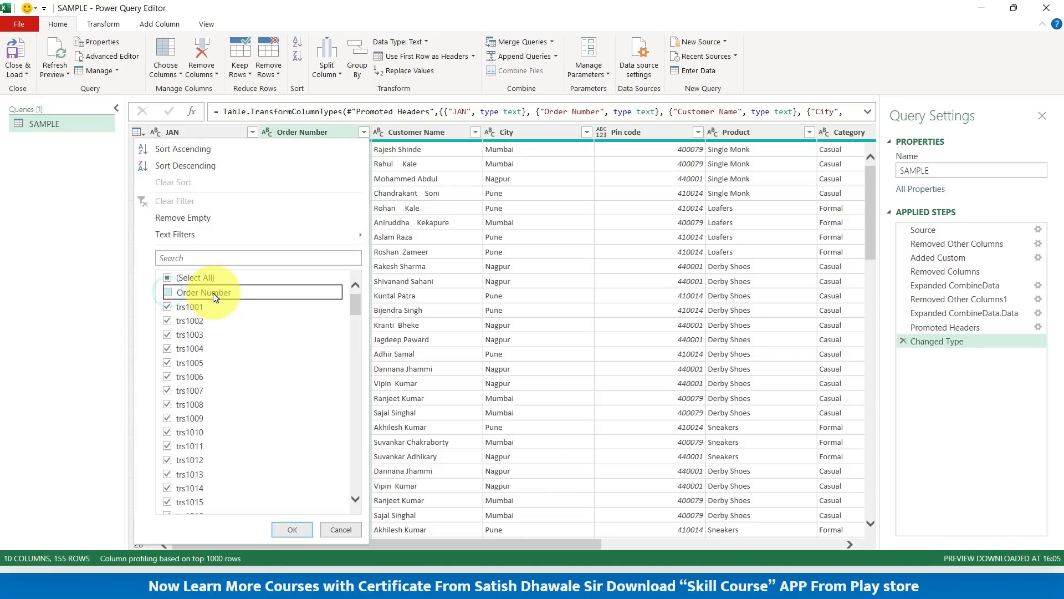
left_click(284, 527)
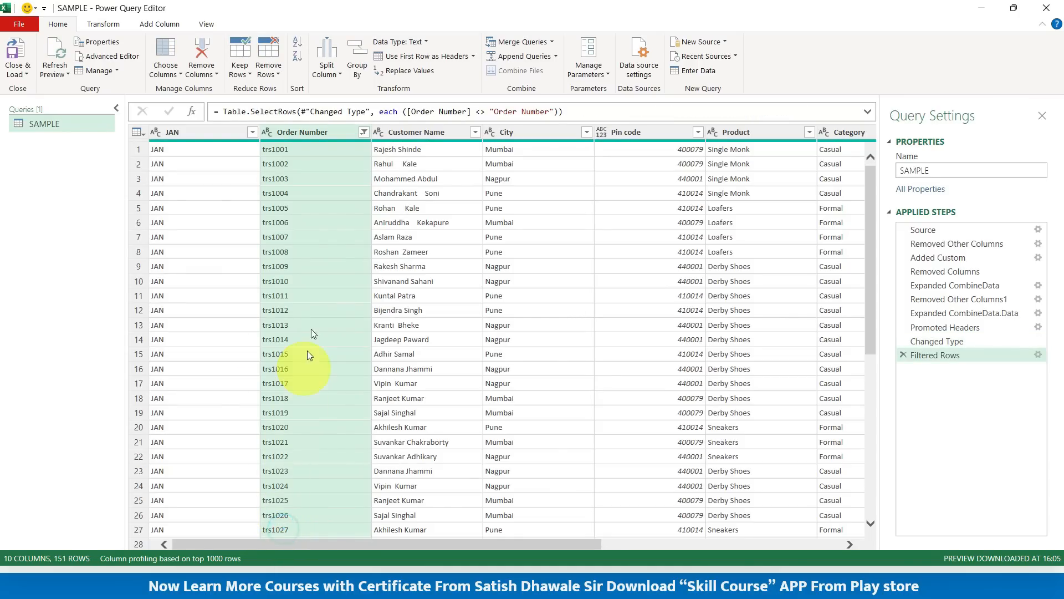
scroll(305, 206, "down", 7)
scroll(304, 206, "down", 20)
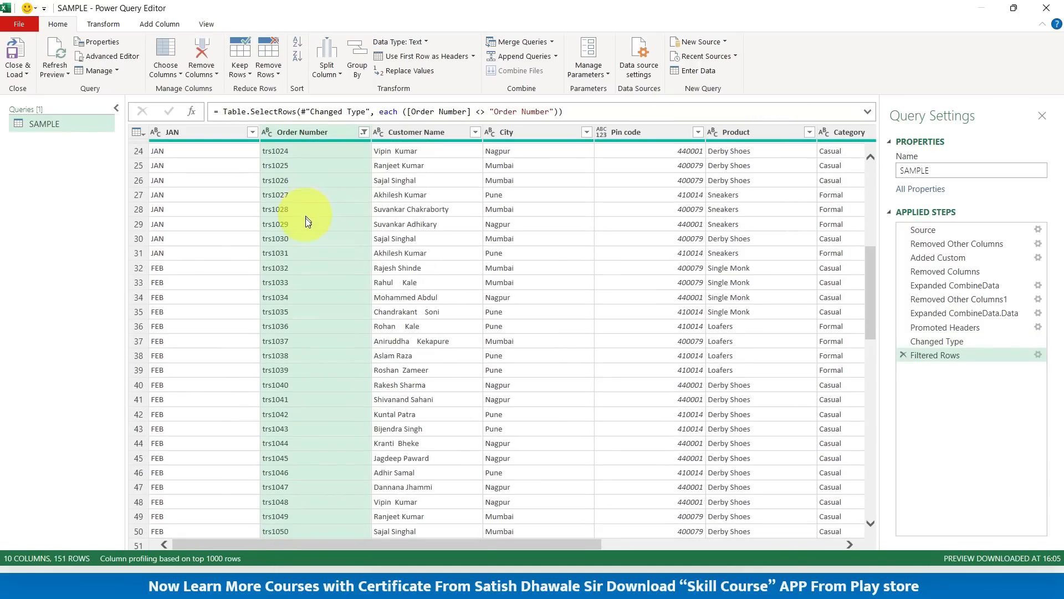
scroll(304, 254, "up", 11)
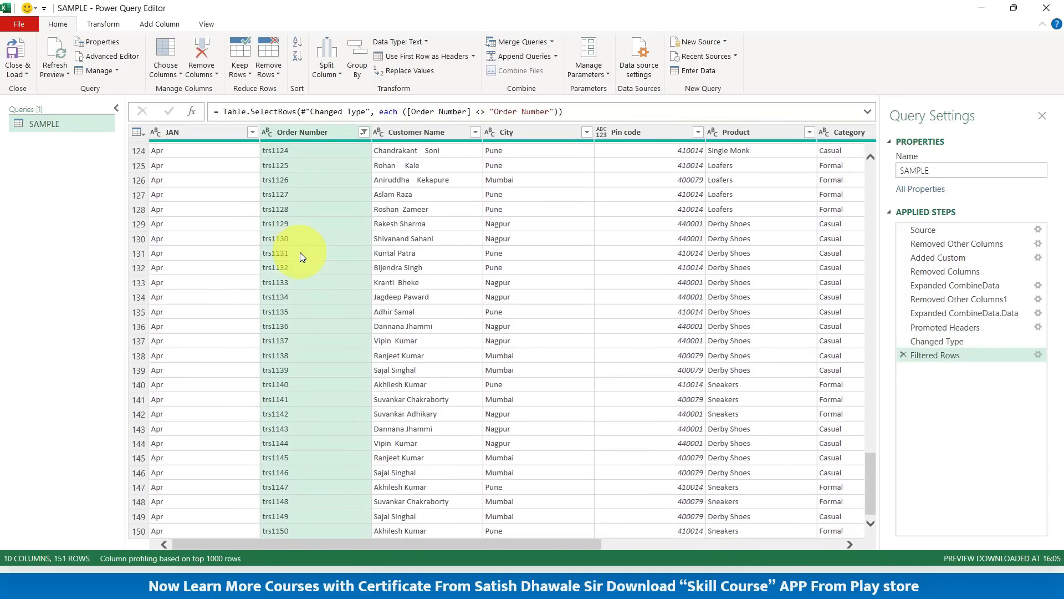
scroll(298, 251, "up", 15)
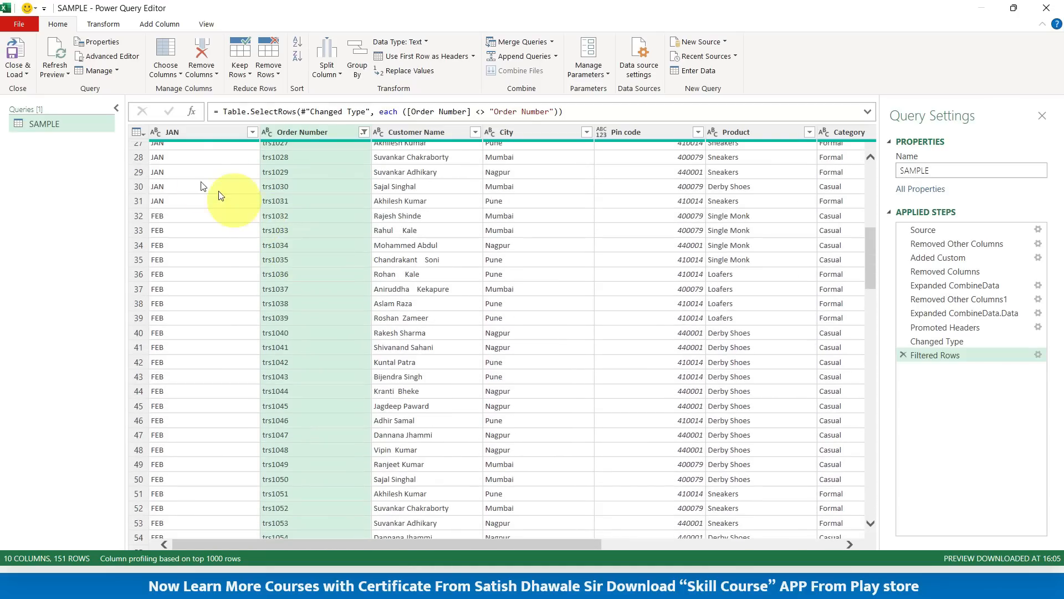
left_click(171, 132)
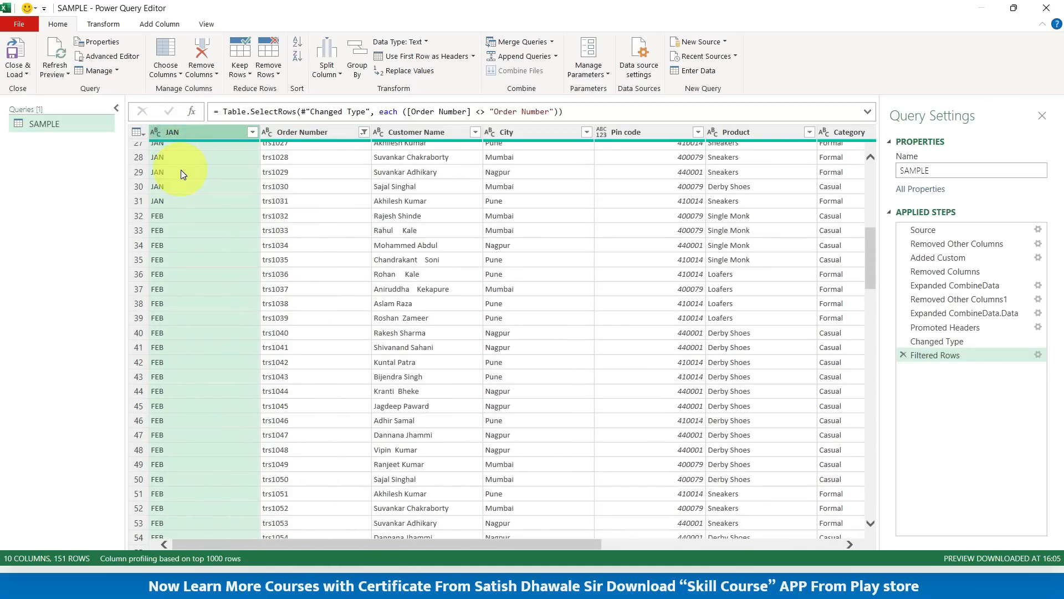
right_click(188, 135)
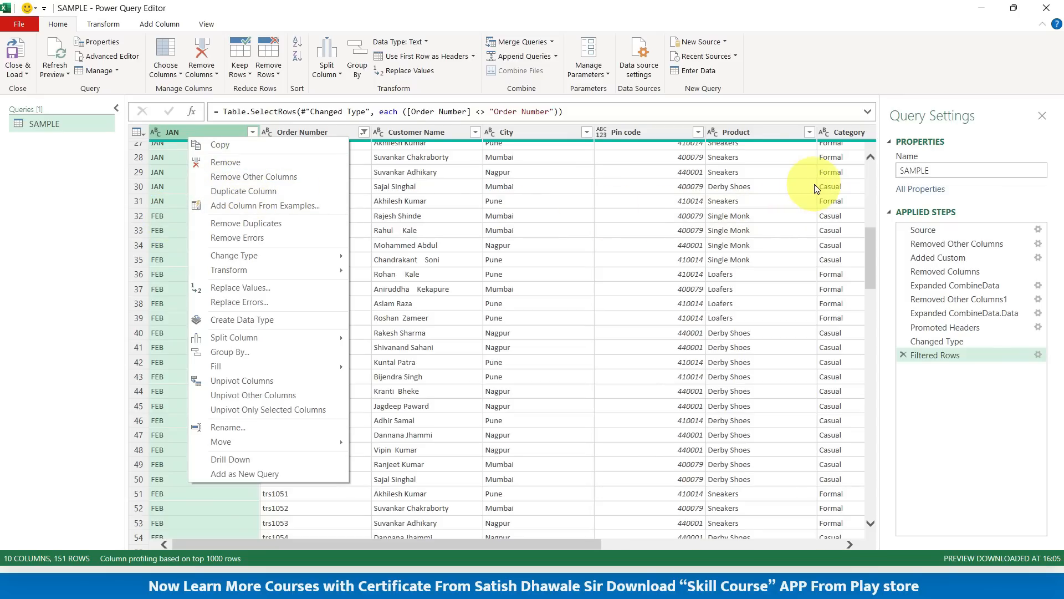
left_click_drag(581, 545, 450, 531)
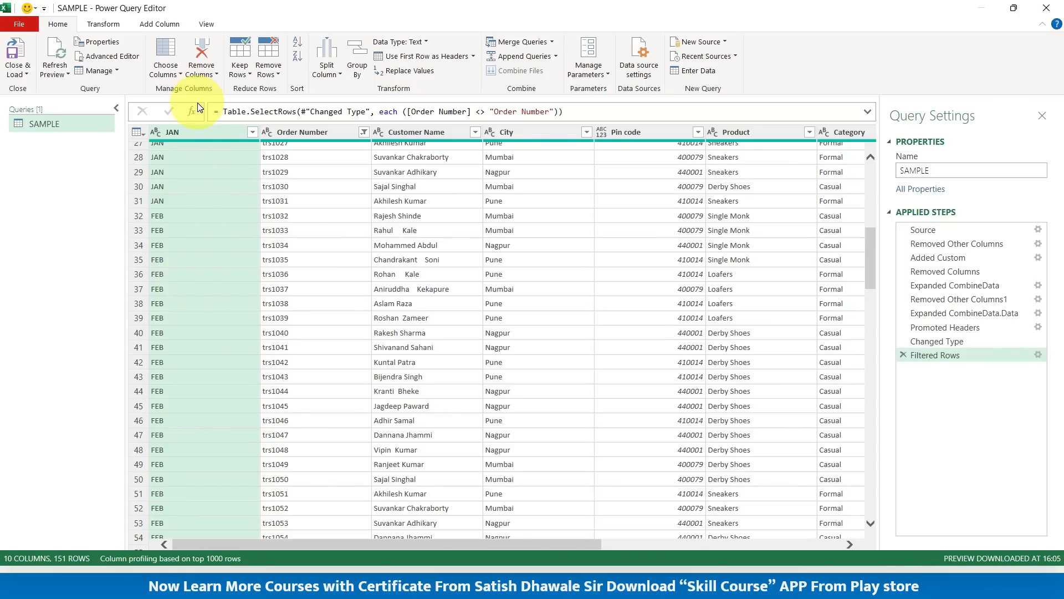
right_click(193, 136)
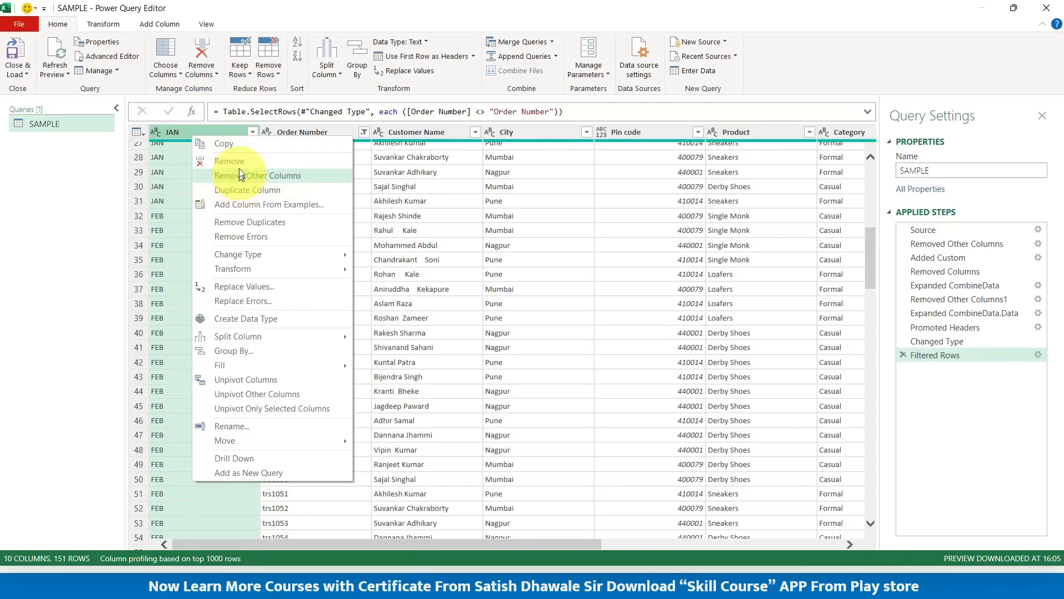
left_click(157, 199)
left_click(157, 201)
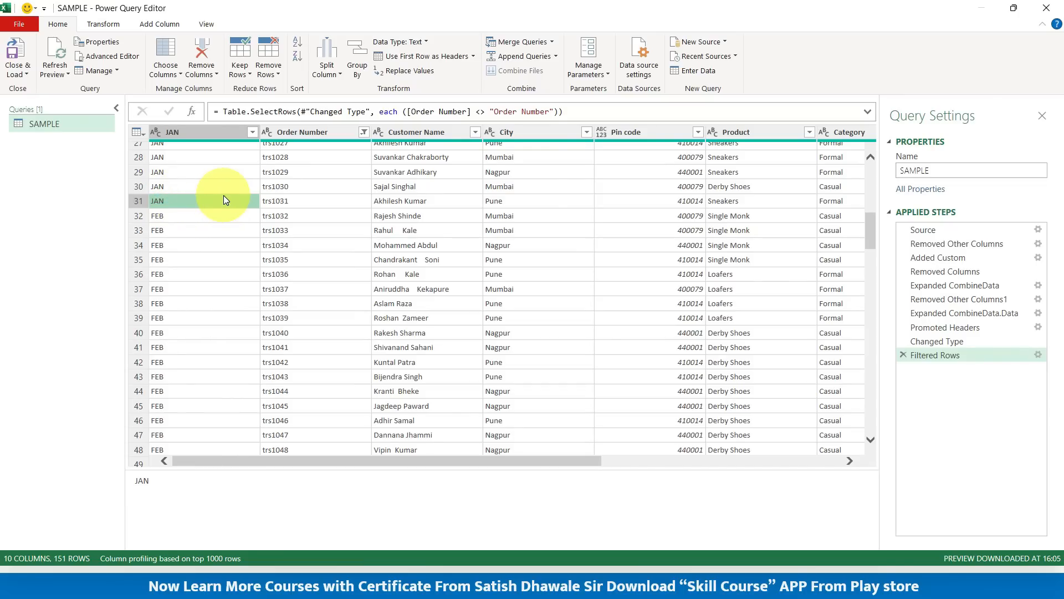
Close the query editor and load the SAMPLE query into the workbook as a table on a new worksheet.
left_click(56, 26)
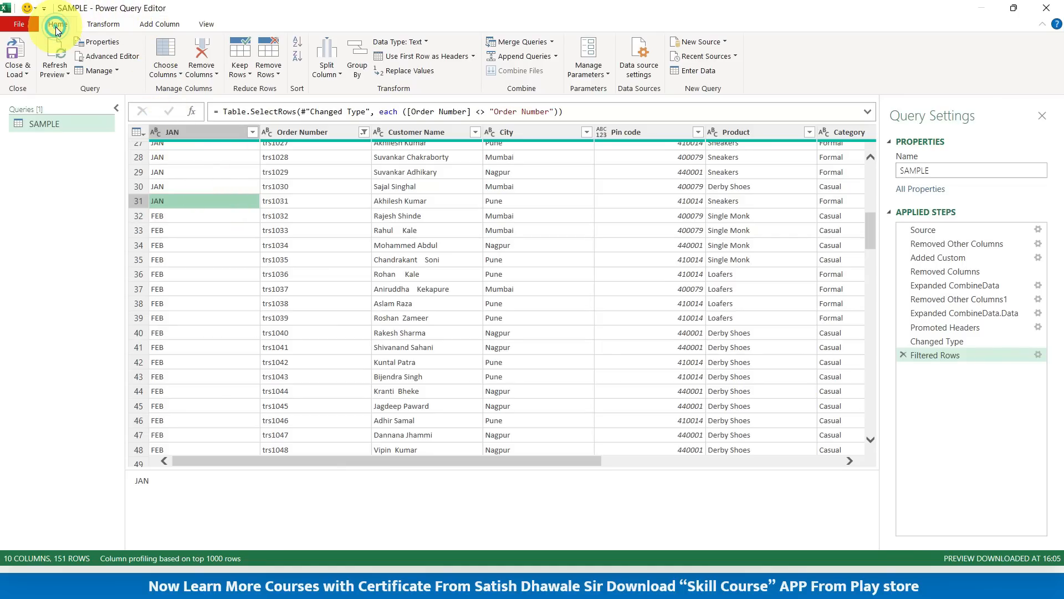
left_click(24, 75)
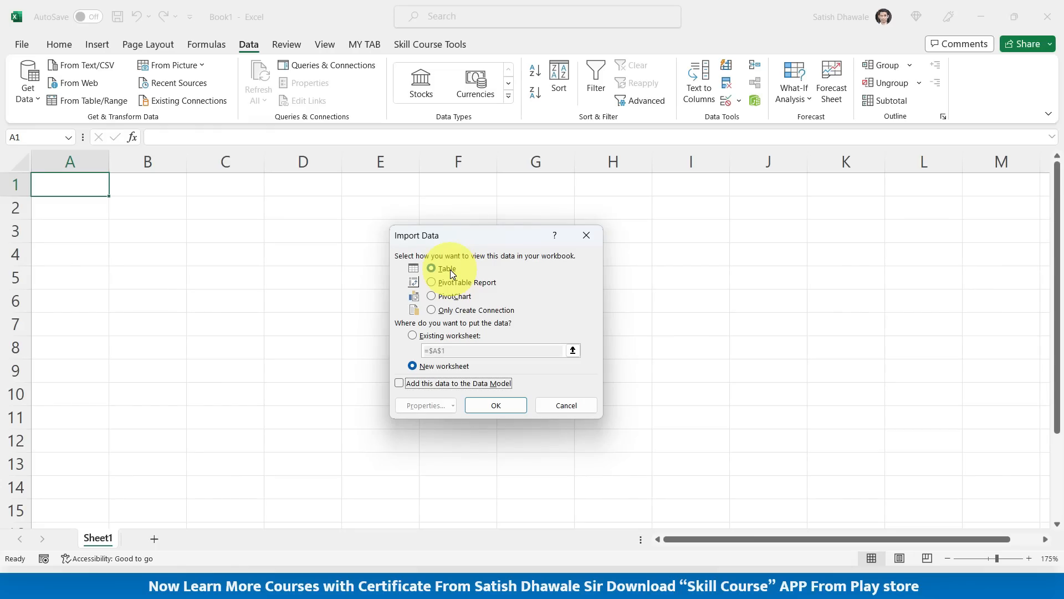
left_click(454, 284)
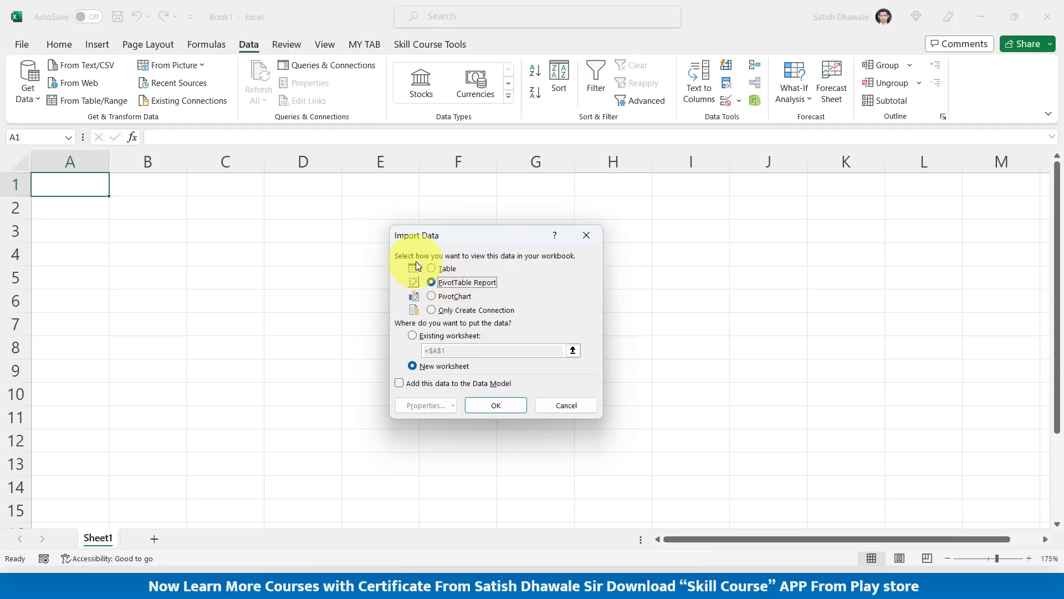
left_click(447, 270)
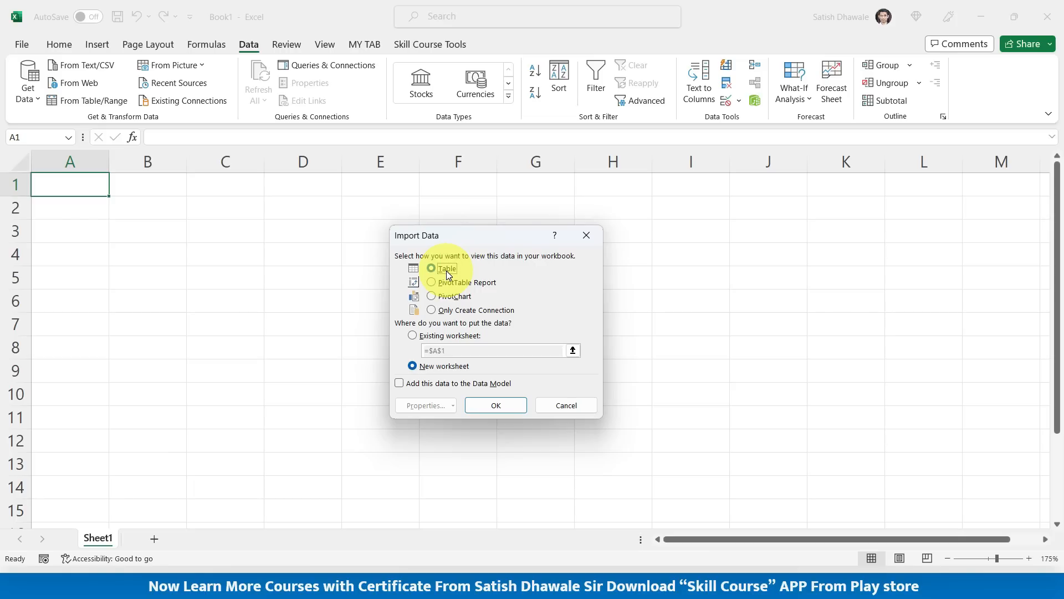
left_click(449, 283)
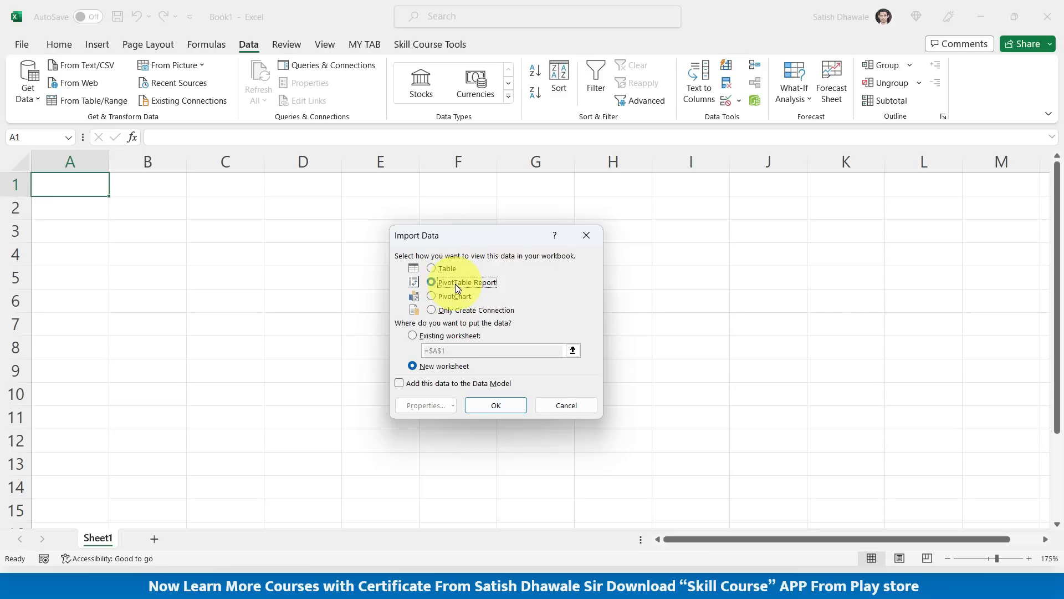
left_click(453, 298)
left_click(454, 310)
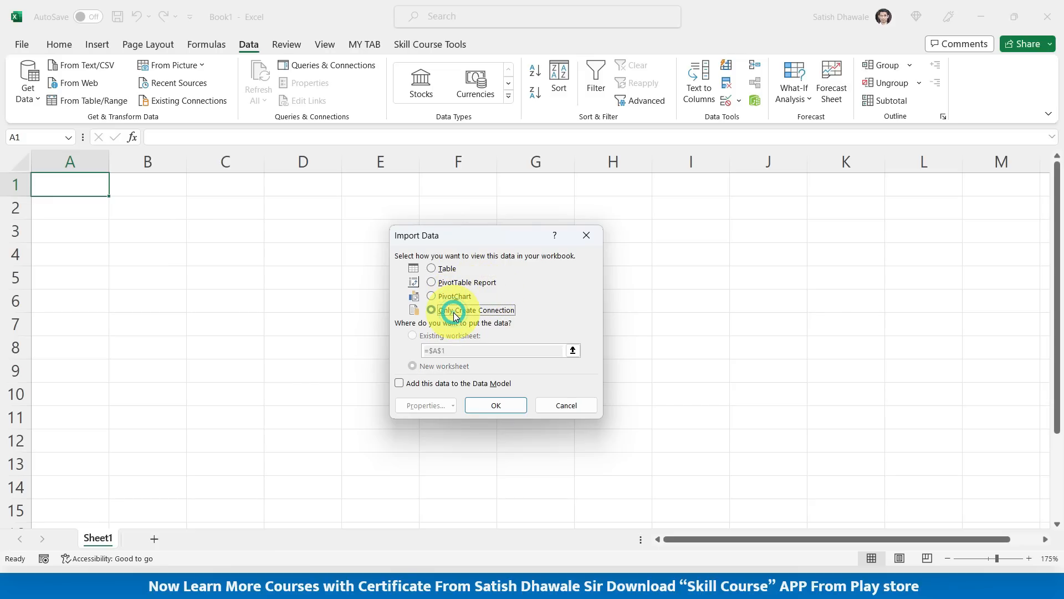
left_click(445, 269)
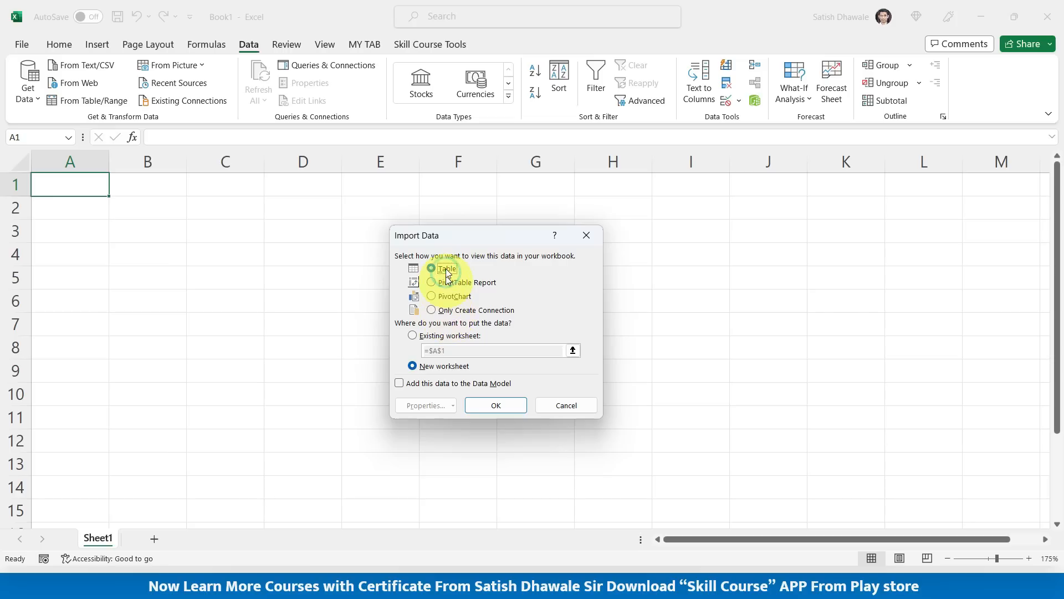
left_click(500, 407)
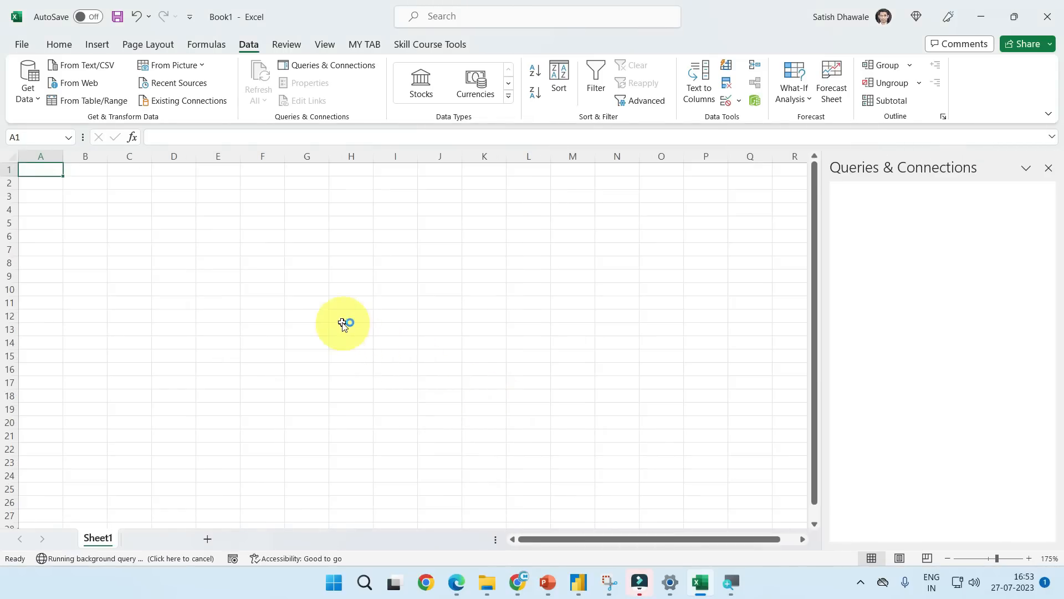
Look through the loaded SAMPLE table from the January orders down to its last April rows.
scroll(89, 332, "down", 14)
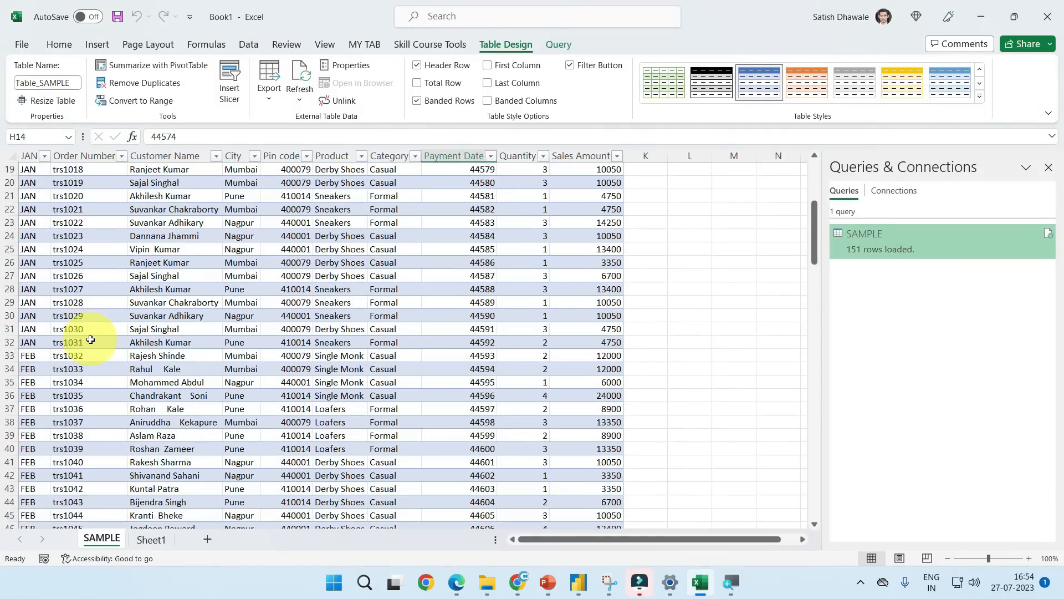
scroll(90, 356, "down", 17)
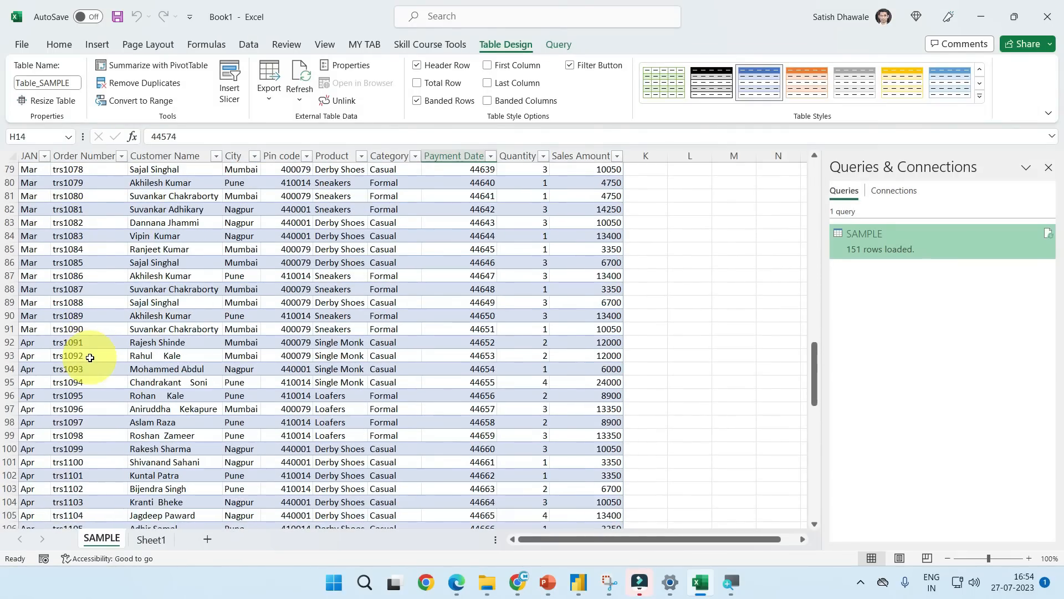
scroll(90, 360, "down", 10)
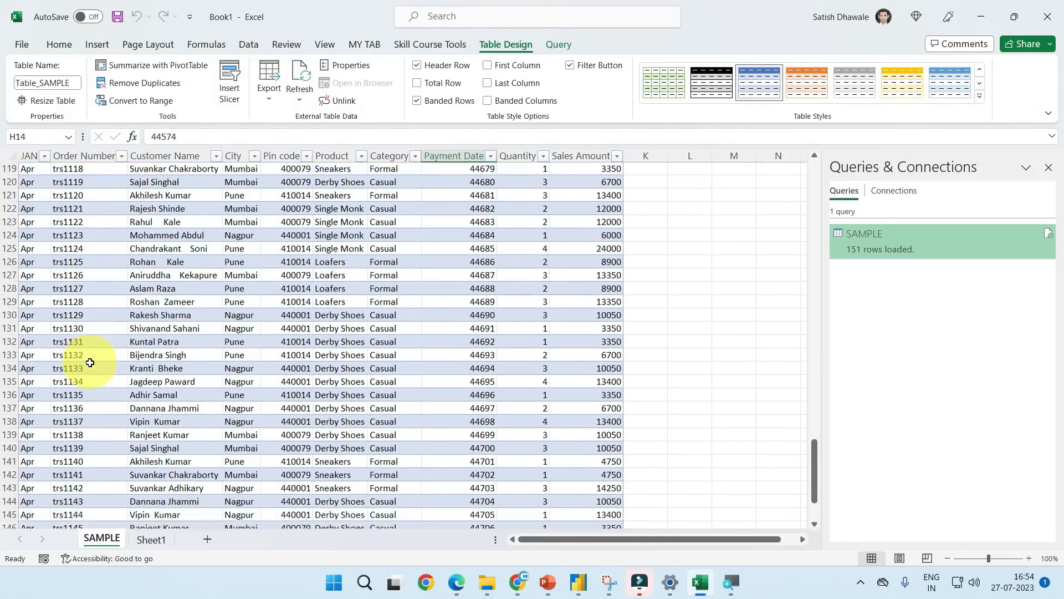
scroll(90, 363, "up", 5)
scroll(90, 366, "up", 13)
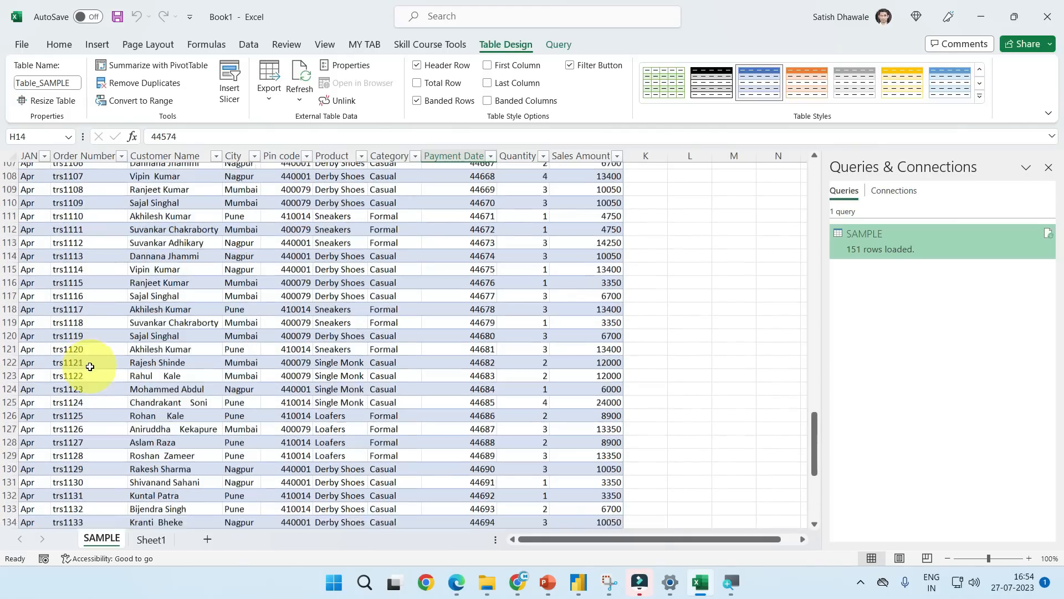
scroll(398, 370, "down", 14)
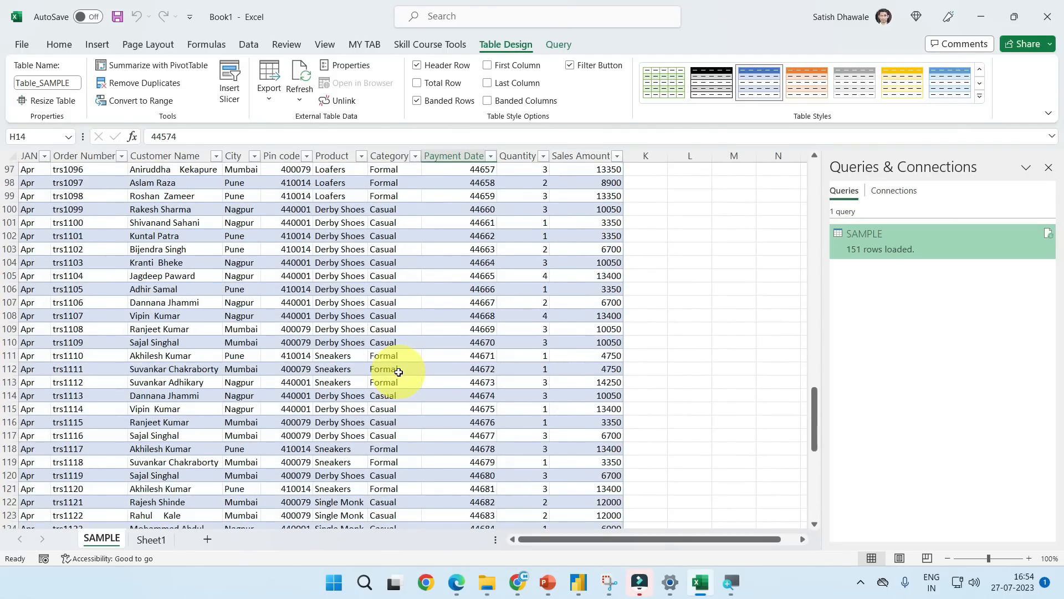
scroll(392, 378, "down", 5)
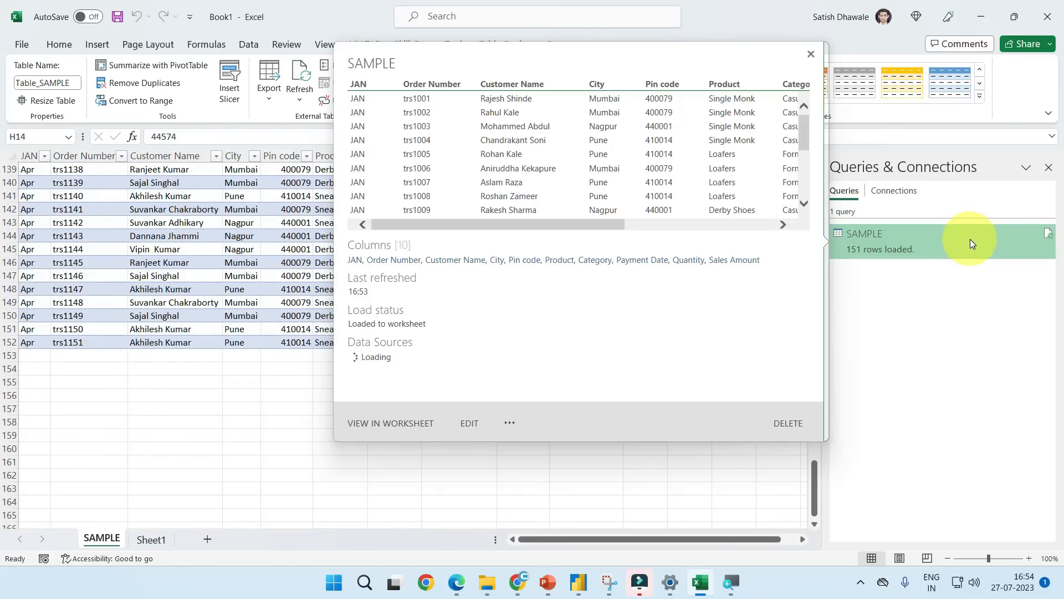
Open the SAMPLE query in the query editor to view its applied steps, and return to the workbook.
double_click(936, 239)
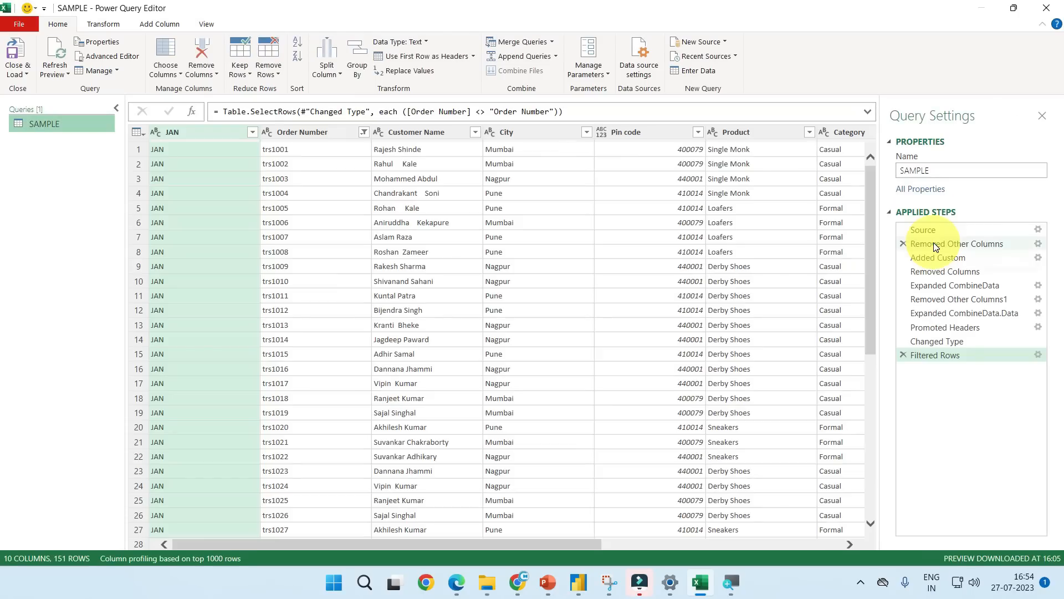
left_click(1050, 9)
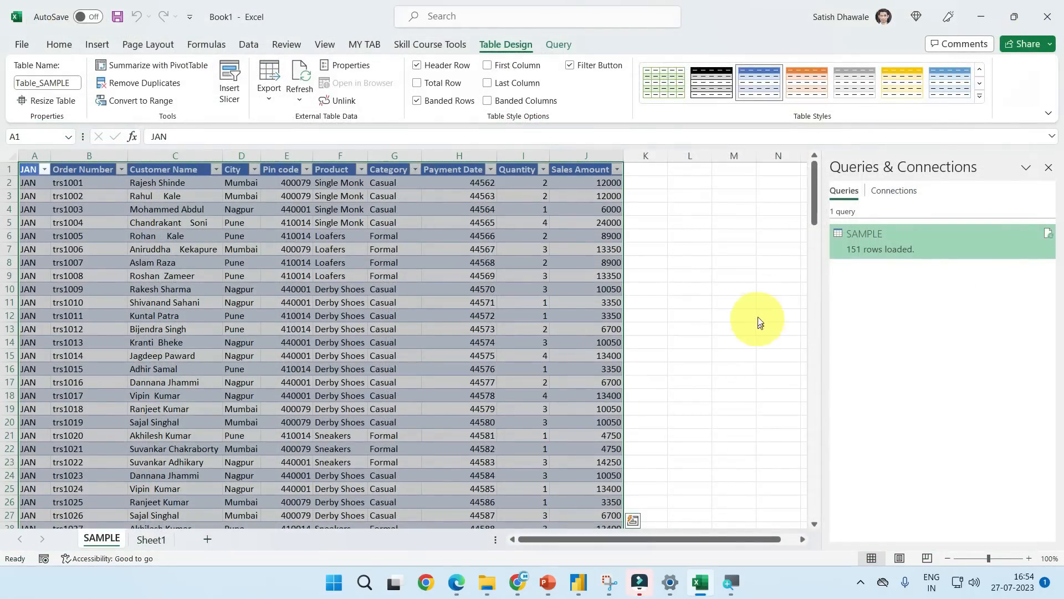
Hide and redisplay the Queries & Connections list, and preview the SAMPLE query's details.
left_click(1050, 170)
left_click(249, 46)
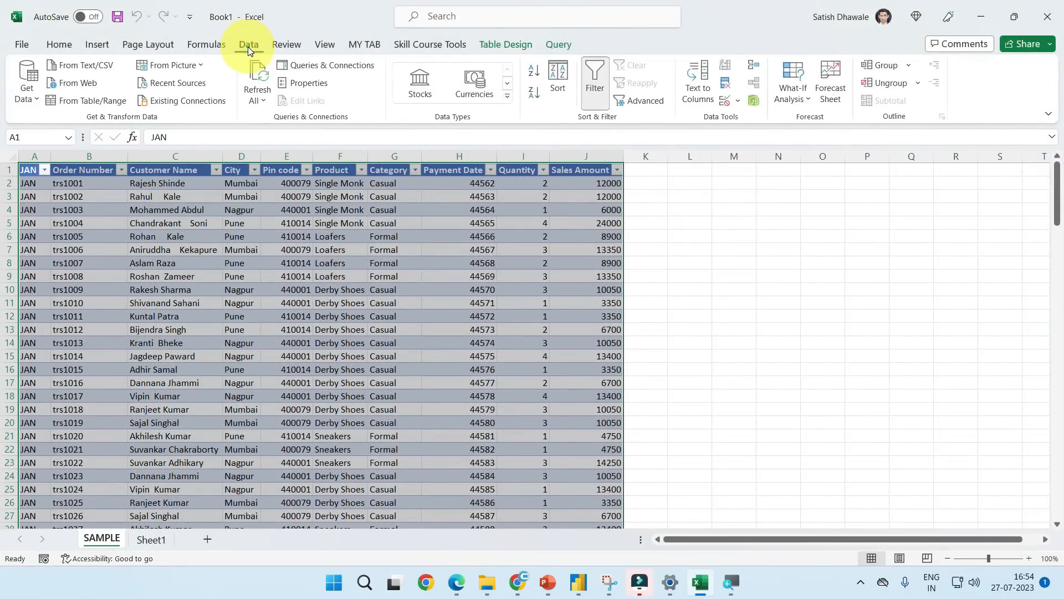
left_click(313, 65)
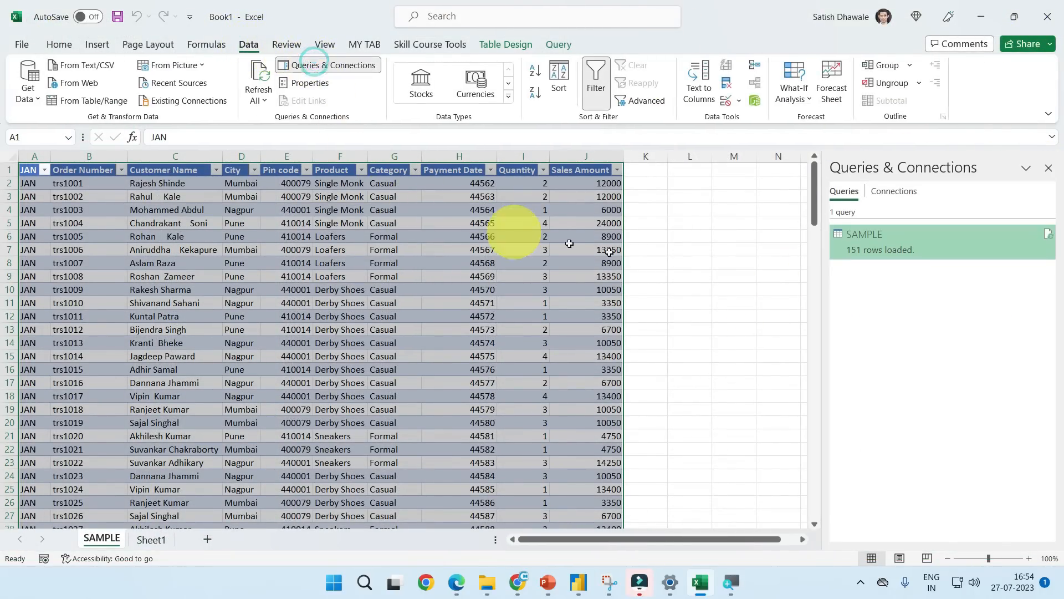
mouse_move(891, 259)
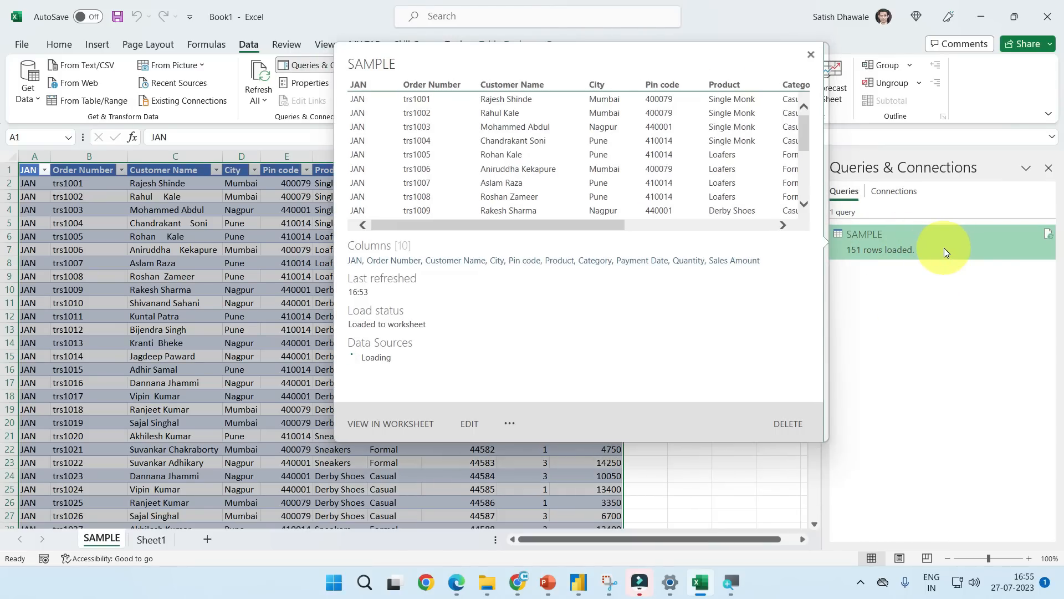
left_click(253, 44)
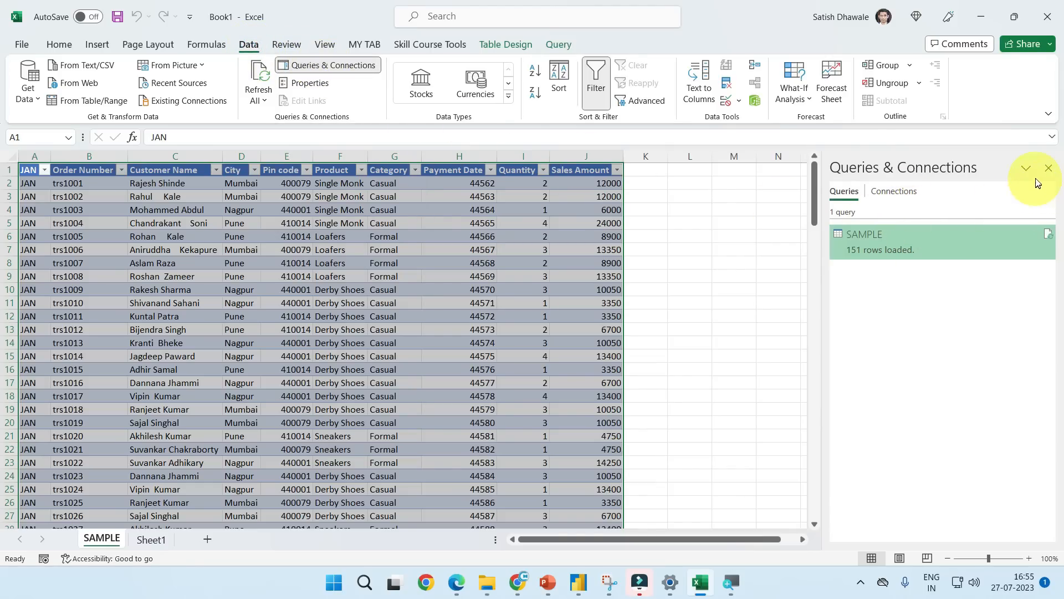
left_click(1049, 169)
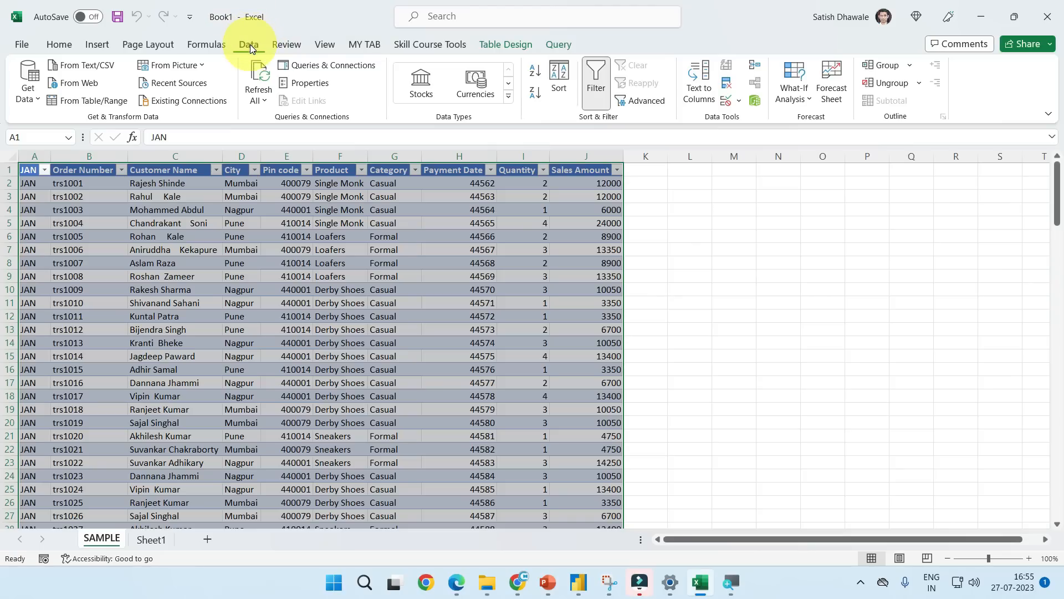
left_click(310, 65)
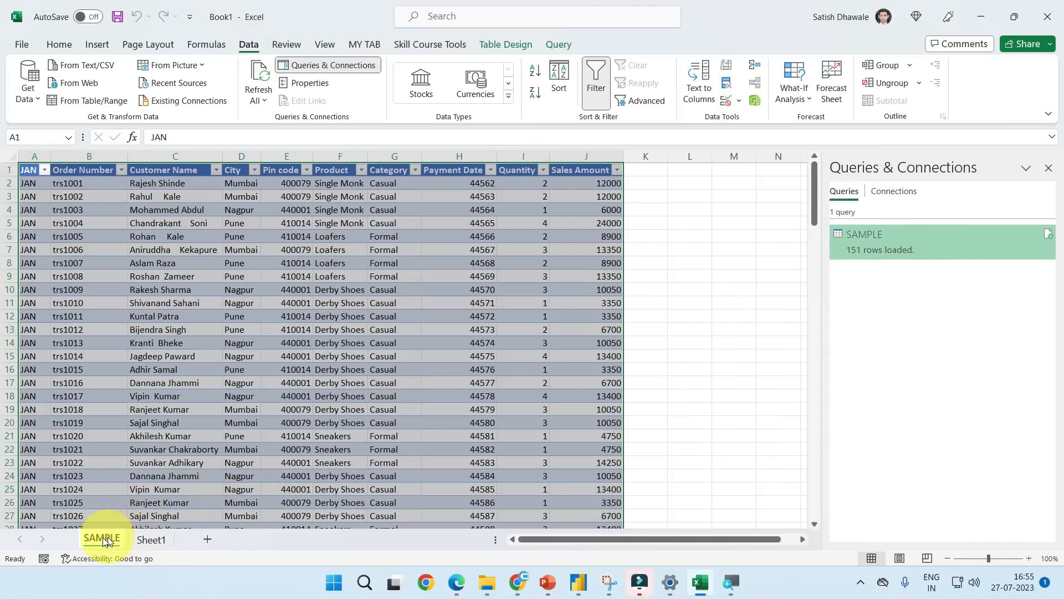
Reopen the SAMPLE query, review its applied steps from Changed Type back to Removed Other Columns1, and close the editor.
double_click(923, 249)
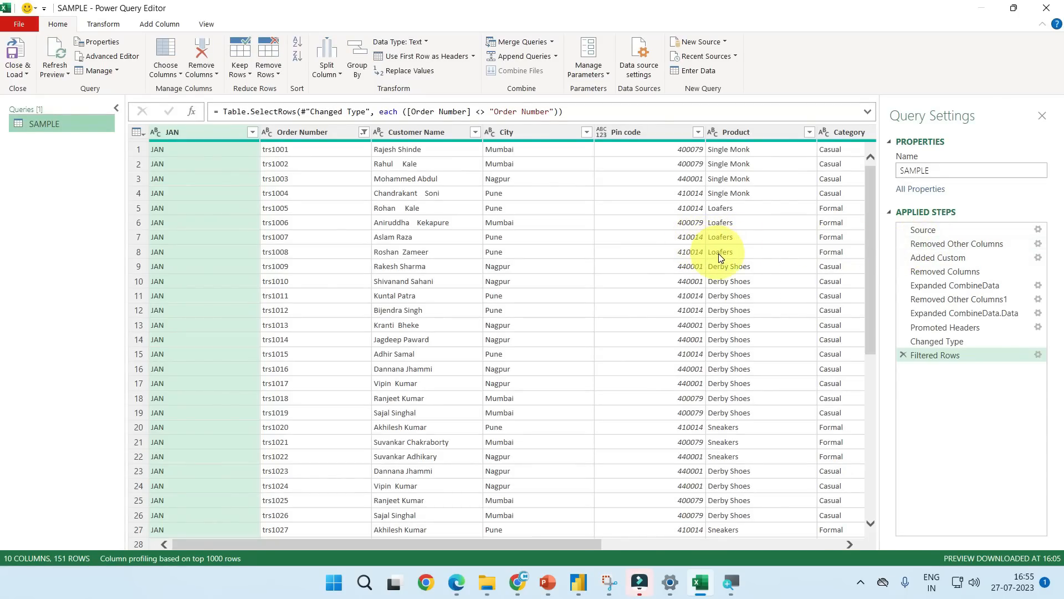
left_click(929, 341)
left_click(937, 330)
left_click(938, 314)
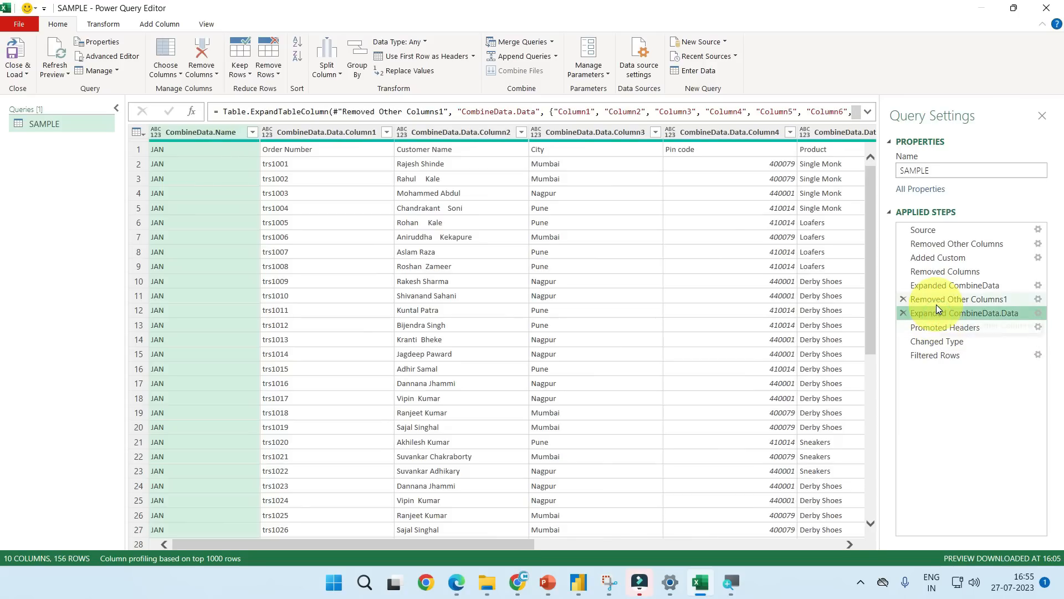
left_click(936, 302)
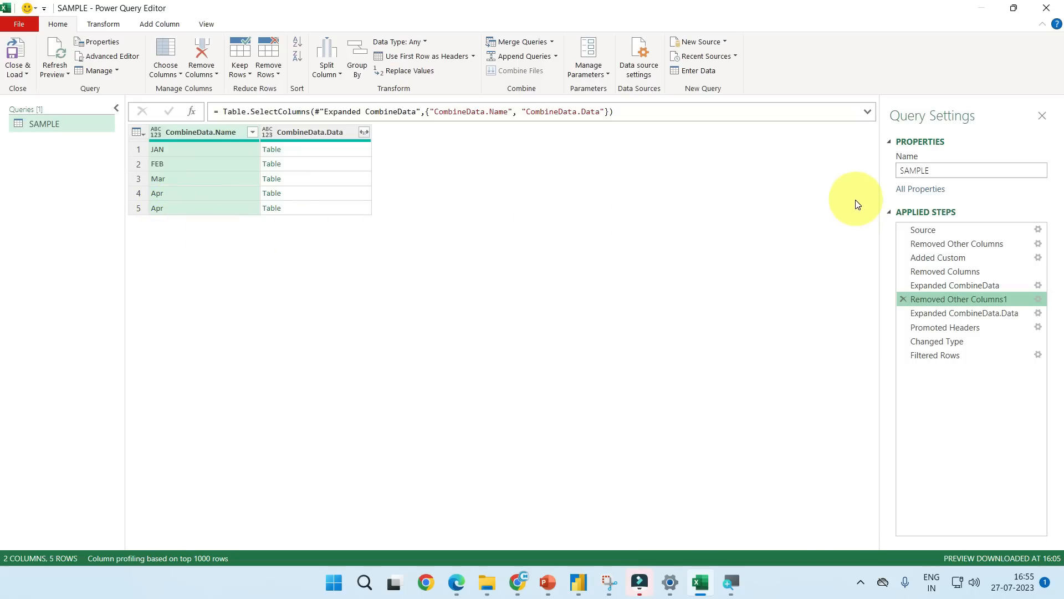
left_click(1047, 12)
Check the loaded SAMPLE table's last rows and the change from Mar to Apr in its month column.
left_click(79, 327)
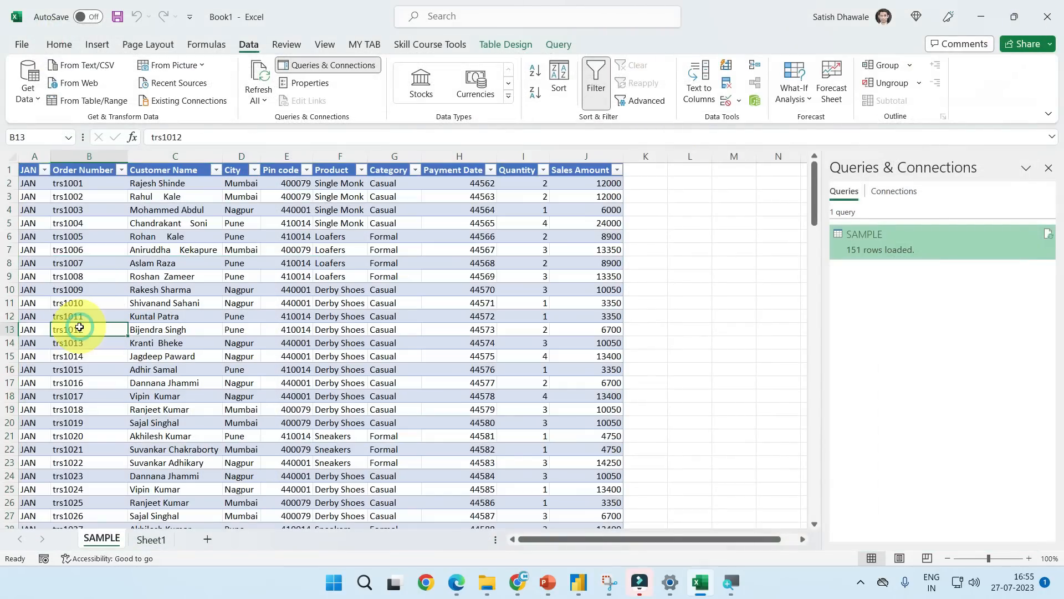
key("ctrl+Down")
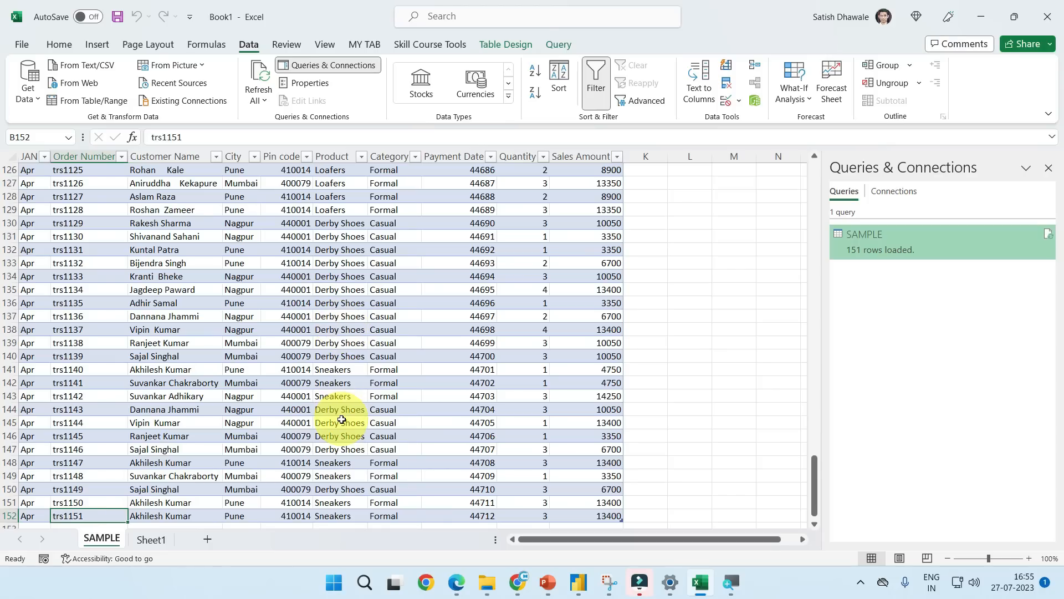
scroll(114, 383, "up", 14)
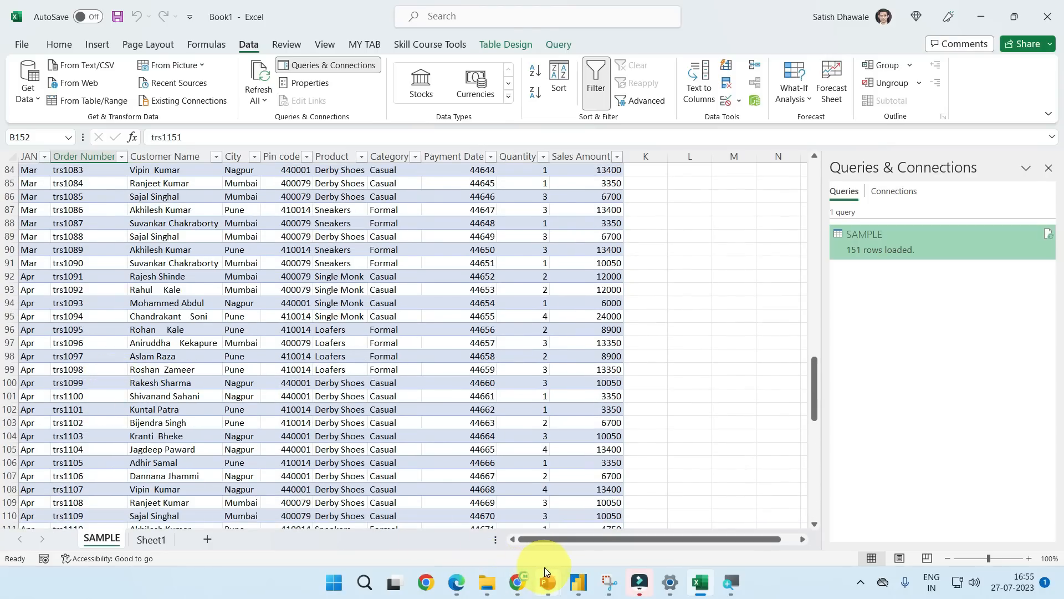
Open 5 - ABC Sales Data - May.xlsx from the SAMPLE folder to check its sheet name, and close it.
left_click(486, 582)
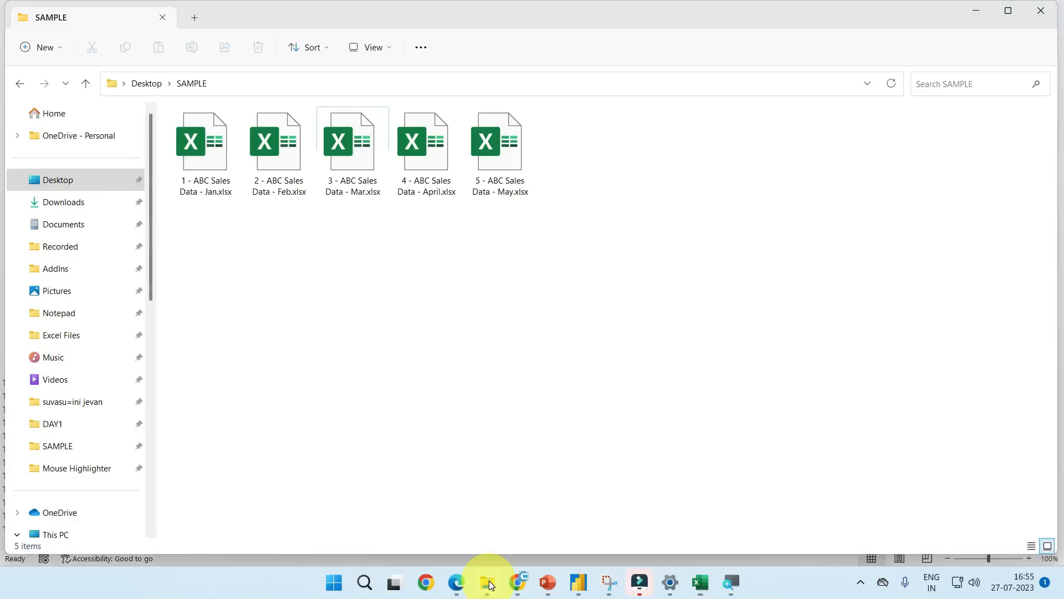
left_click(488, 135)
double_click(488, 134)
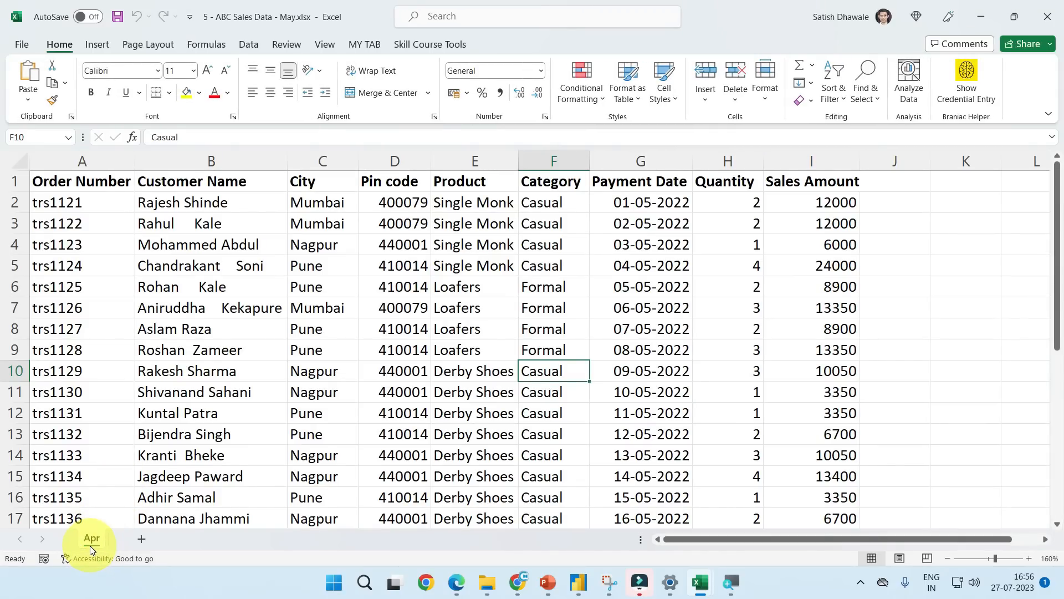
left_click(1048, 17)
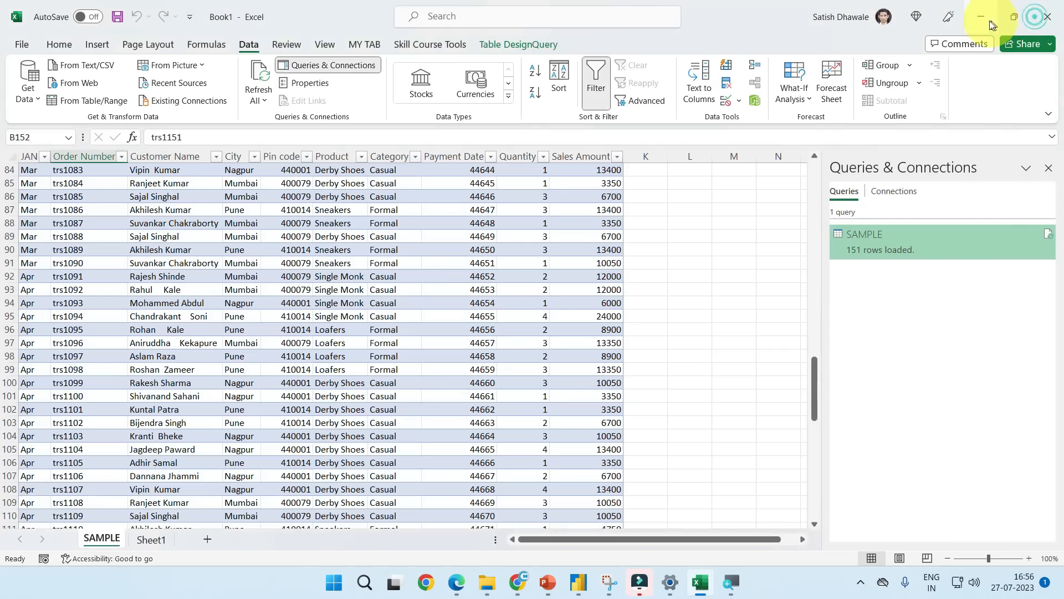
Return to the SAMPLE folder, inspect the May sales workbook's Apr sheet and its rows again, and close the workbook.
left_click(978, 18)
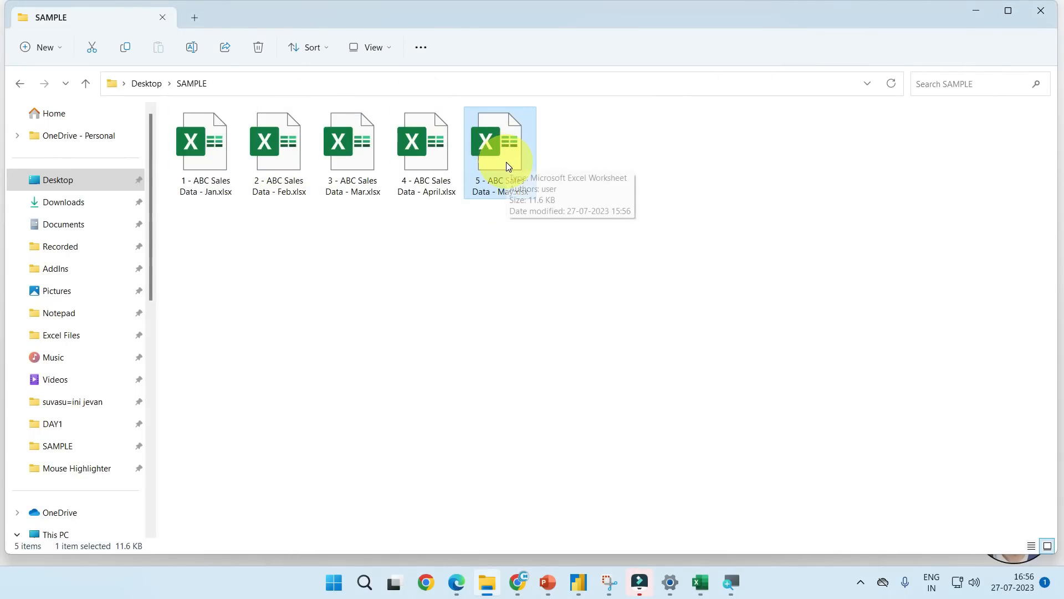
double_click(434, 161)
left_click(521, 160)
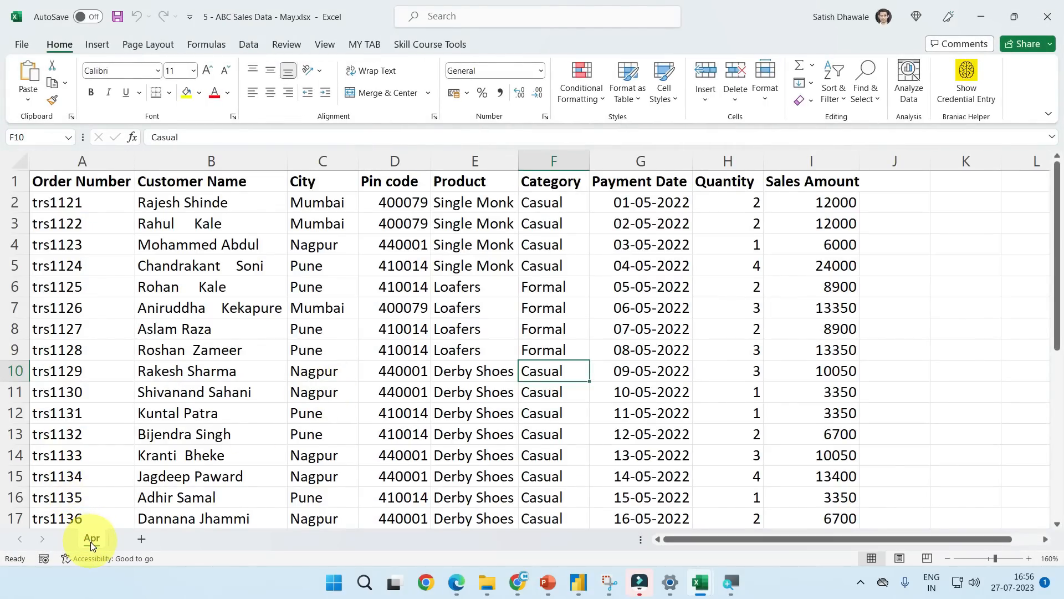
scroll(137, 471, "down", 4)
scroll(138, 472, "up", 4)
left_click(1047, 17)
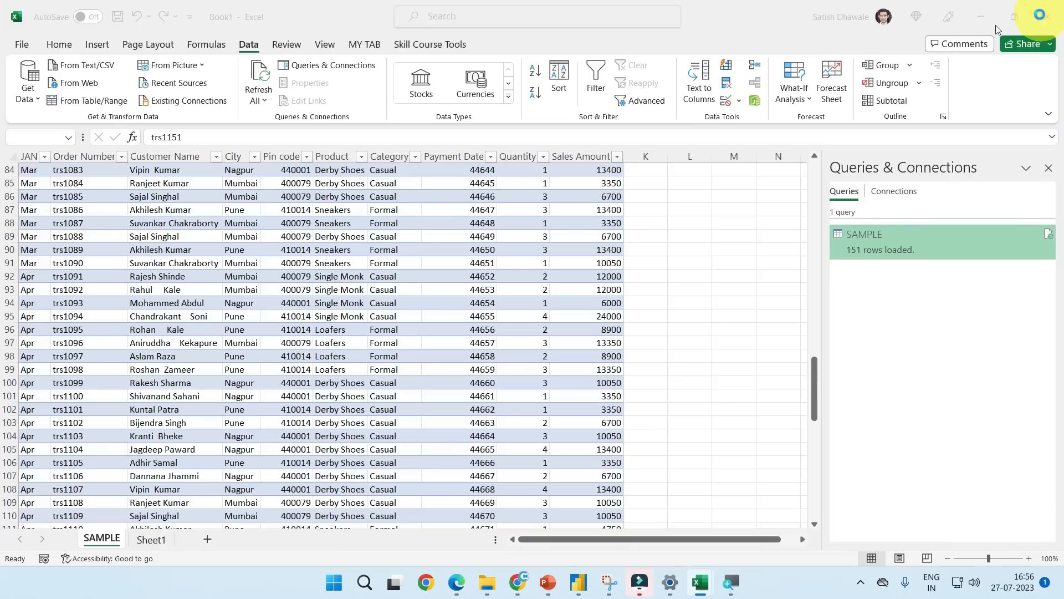
Select the SAMPLE query with its loaded table, and toggle the Queries & Connections list off and back on.
left_click(481, 275)
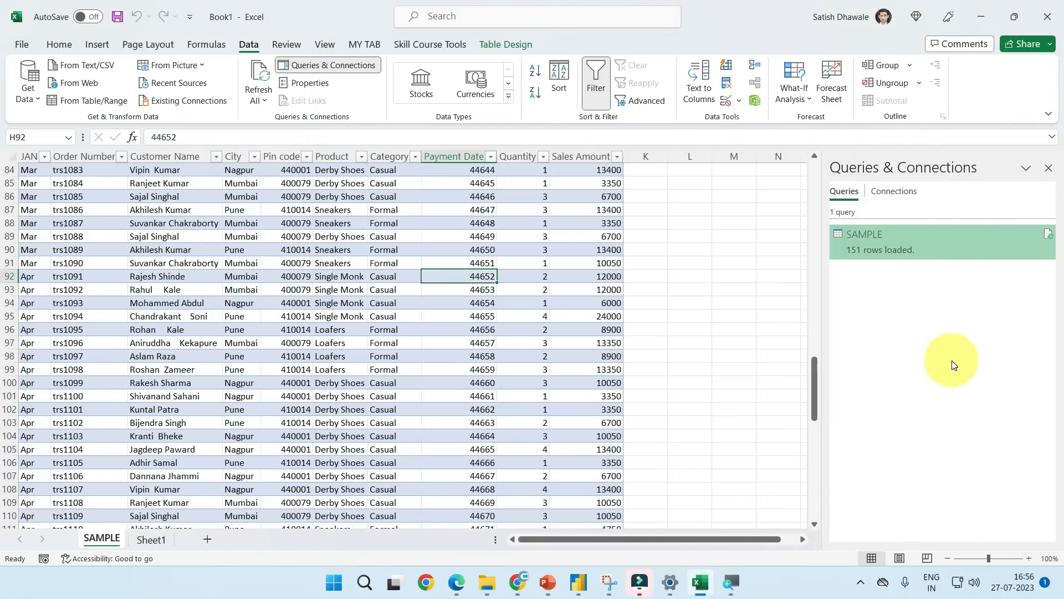
left_click(941, 244)
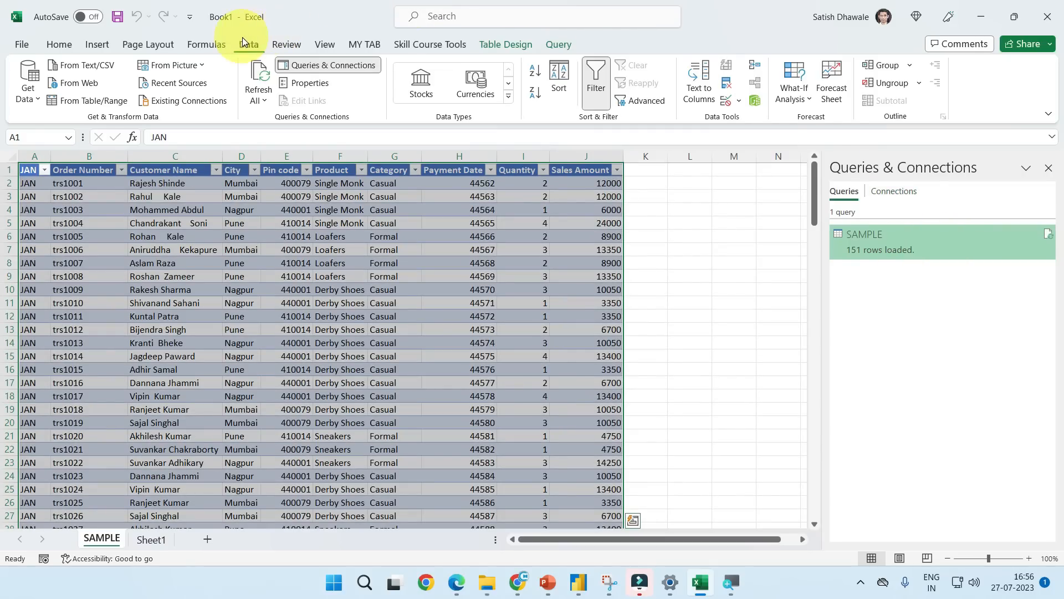
left_click(311, 65)
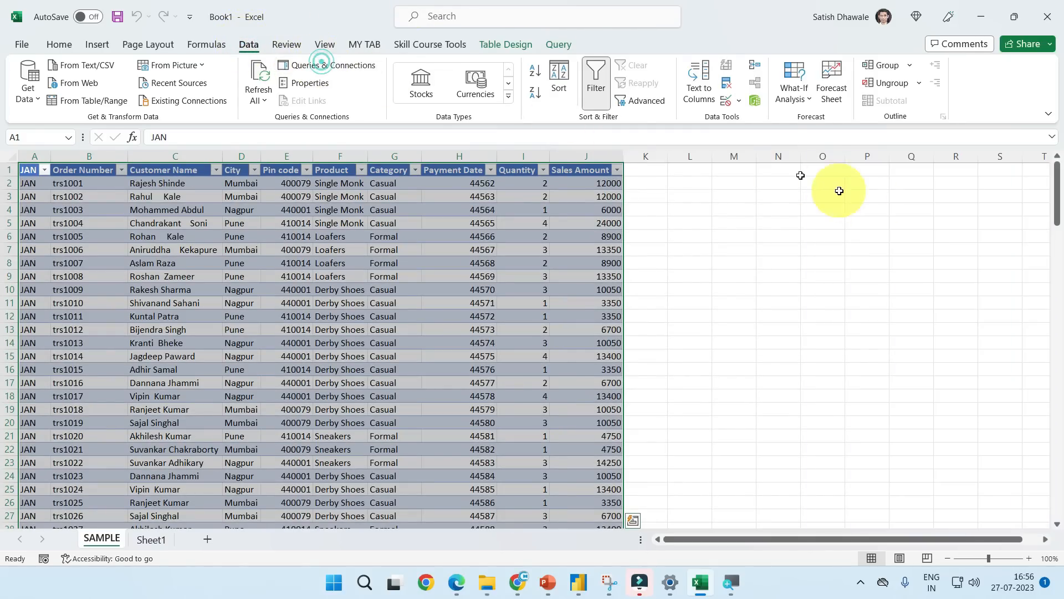
left_click(350, 65)
Open the SAMPLE query for editing, review its applied steps from Promoted Headers back to Removed Columns, and close the editor.
double_click(901, 237)
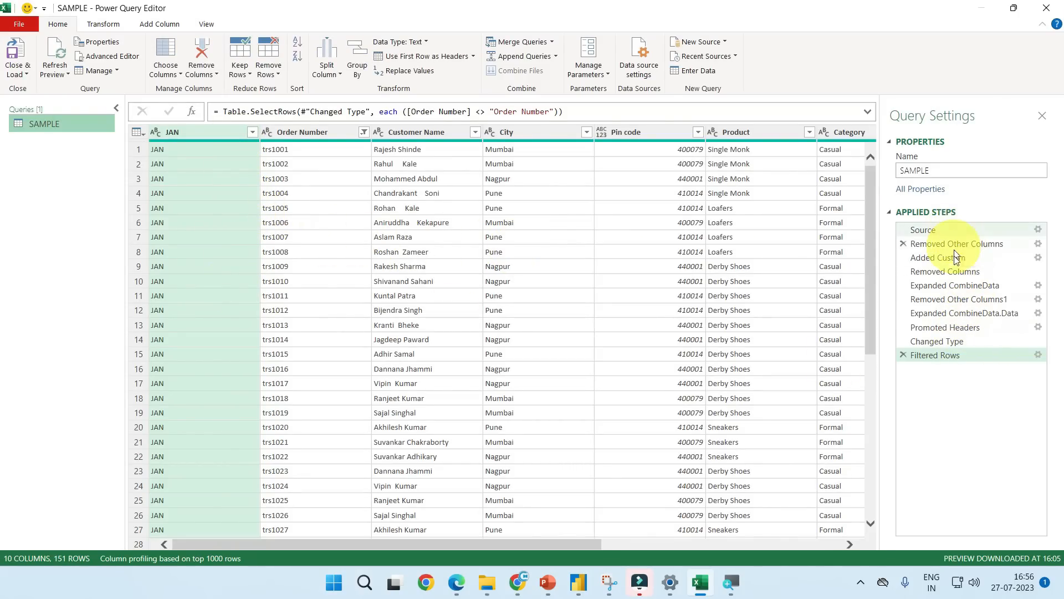
left_click(946, 326)
left_click(949, 314)
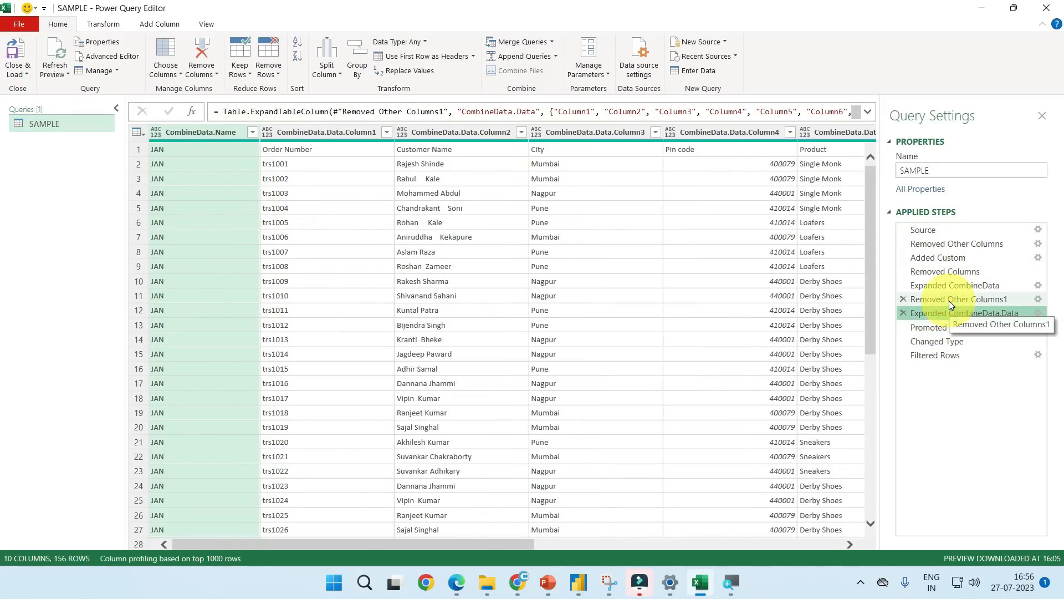
left_click(949, 301)
left_click(949, 285)
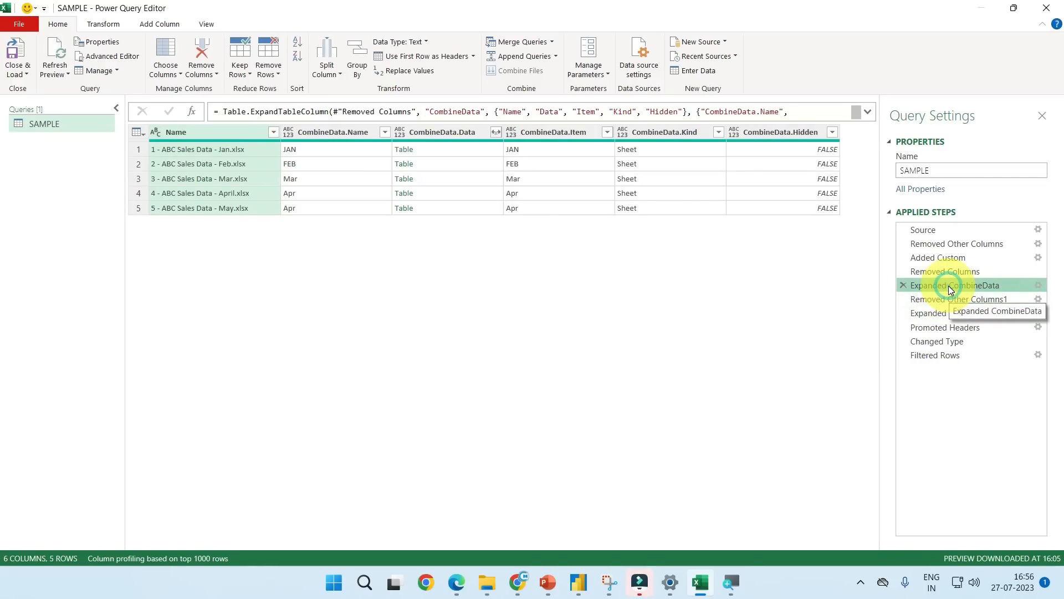
left_click(946, 272)
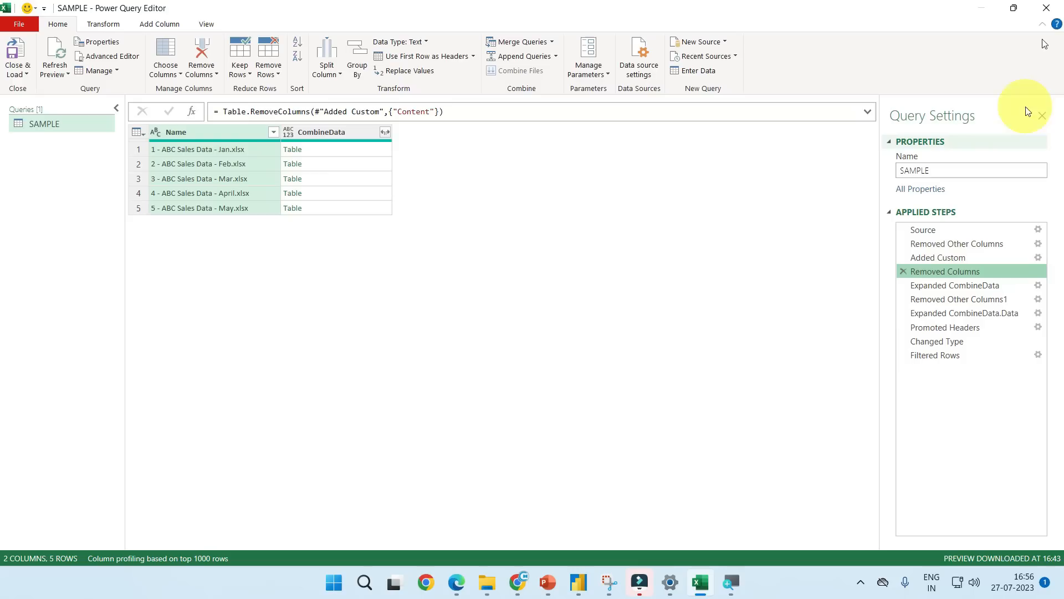
left_click(1038, 12)
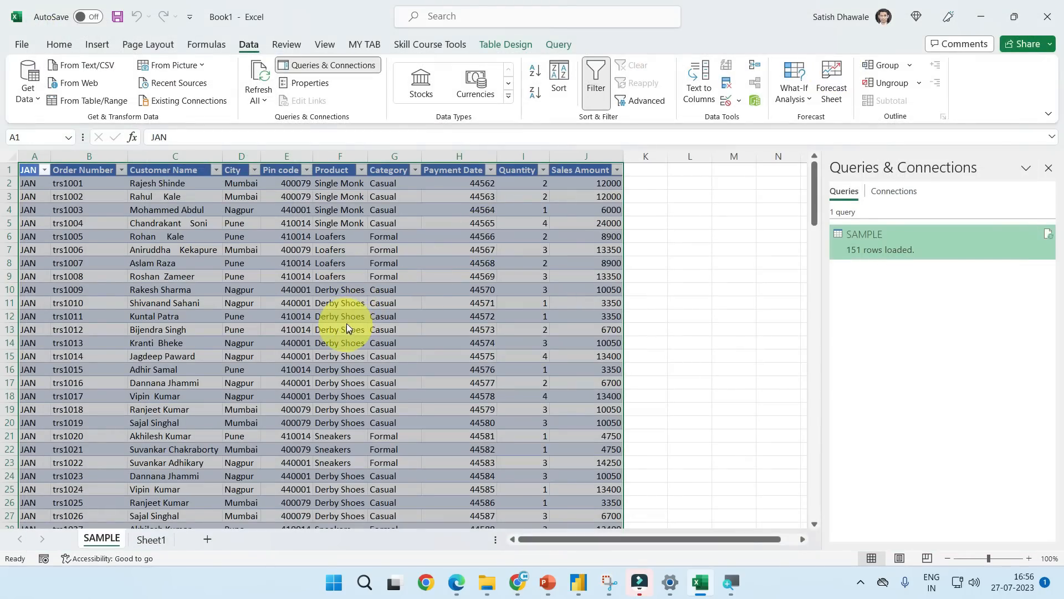